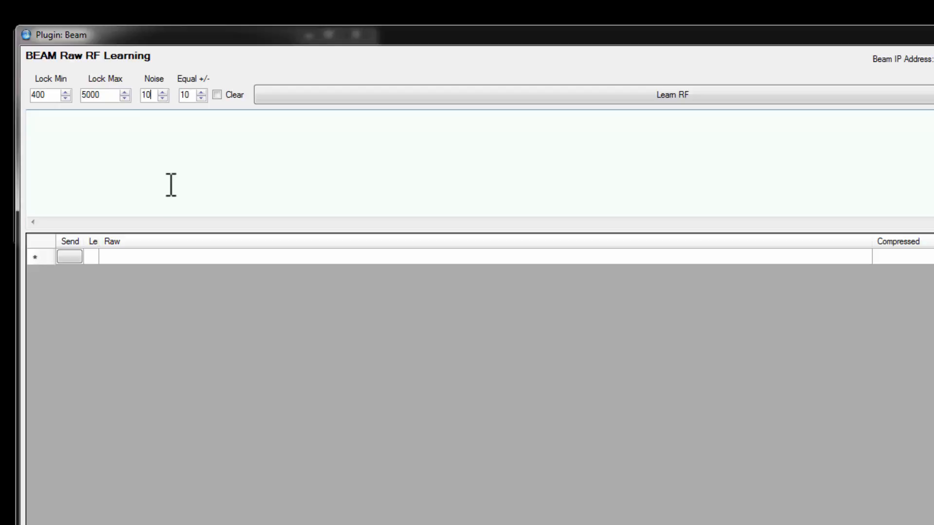
# - Learn a raw RF signal from the Beam device with the Clear option left off
pyautogui.doubleClick(184, 94)
pyautogui.click(217, 95)
pyautogui.click(217, 95)
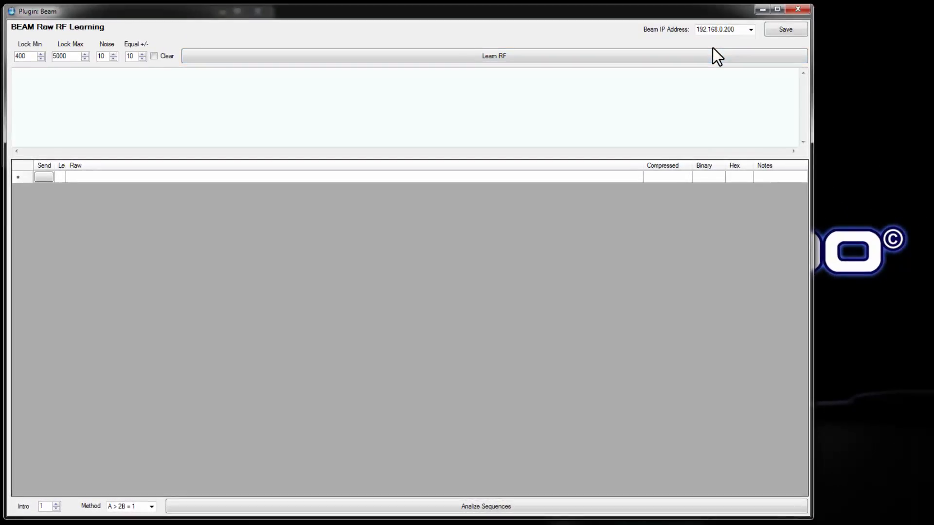
pyautogui.click(693, 51)
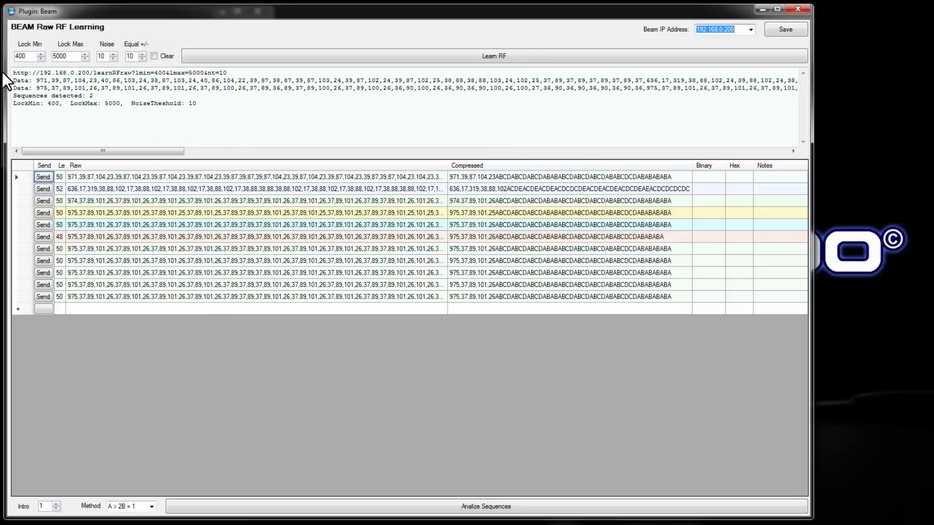
# - Examine the learned raw data lines in the output log along their full length
pyautogui.moveTo(224, 104); pyautogui.dragTo(52, 78)
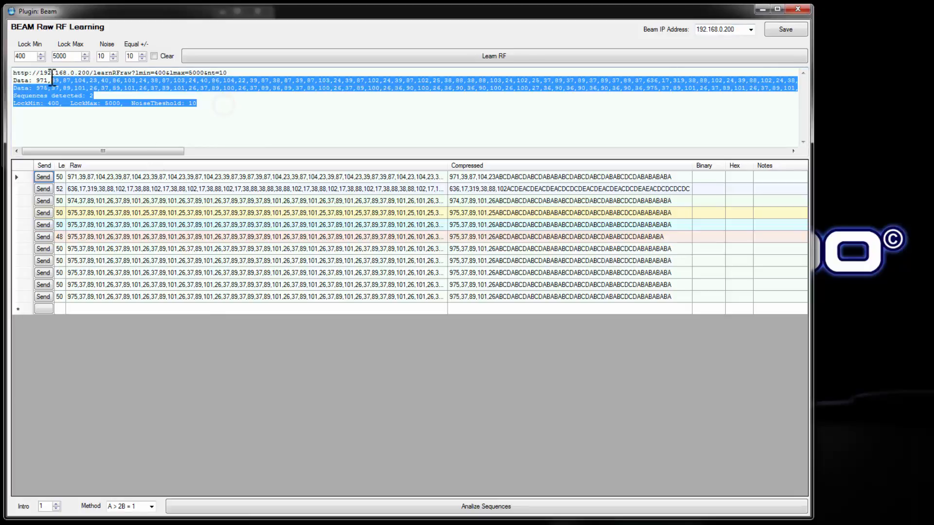
pyautogui.moveTo(100, 150)
pyautogui.mouseDown()
pyautogui.moveTo(170, 165)
pyautogui.moveTo(530, 187)
pyautogui.moveTo(749, 167)
pyautogui.moveTo(100, 154)
pyautogui.mouseUp()
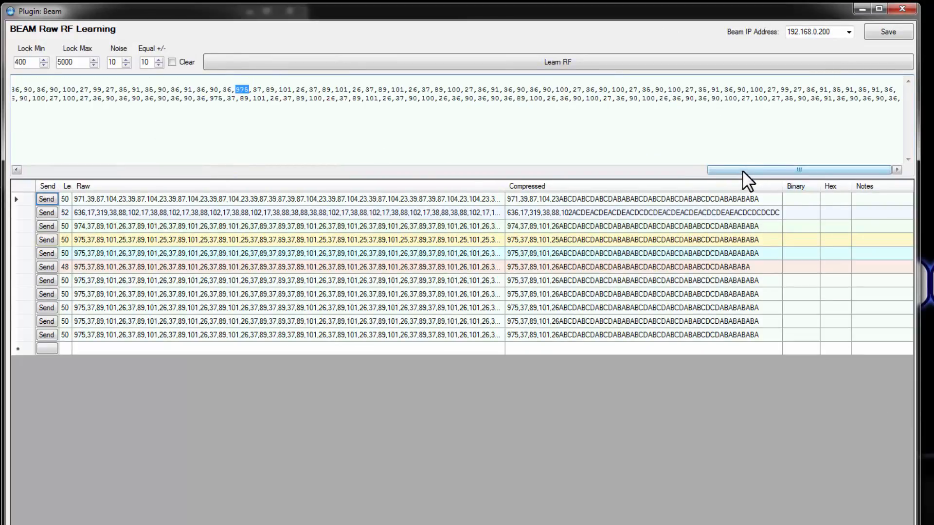
pyautogui.moveTo(740, 169); pyautogui.dragTo(83, 155)
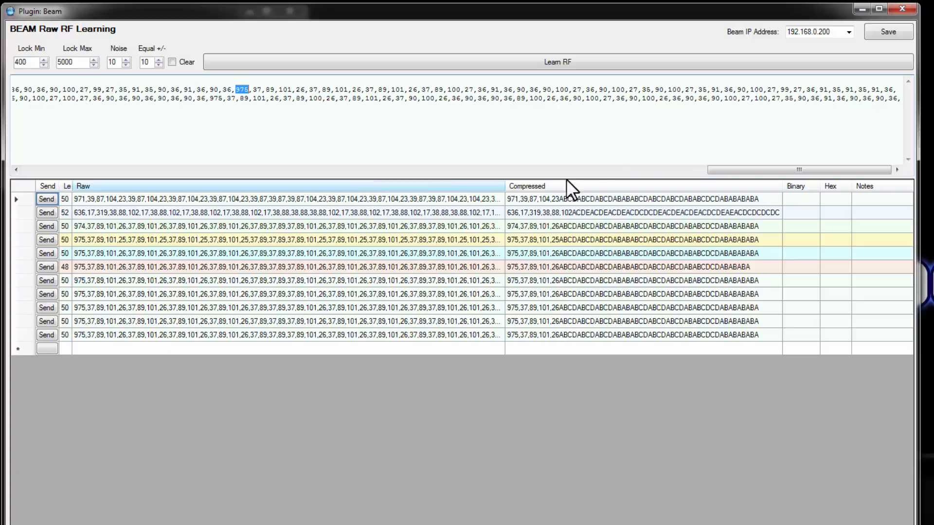
pyautogui.moveTo(717, 171); pyautogui.dragTo(156, 152)
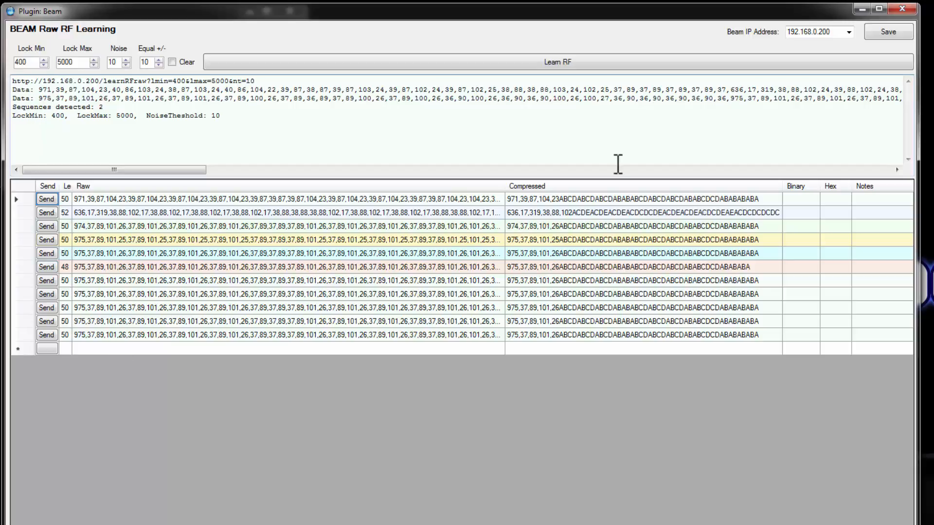
# - Highlight the compressed codes of the length-50 sequences starting with 975 to compare their patterns
pyautogui.click(762, 281)
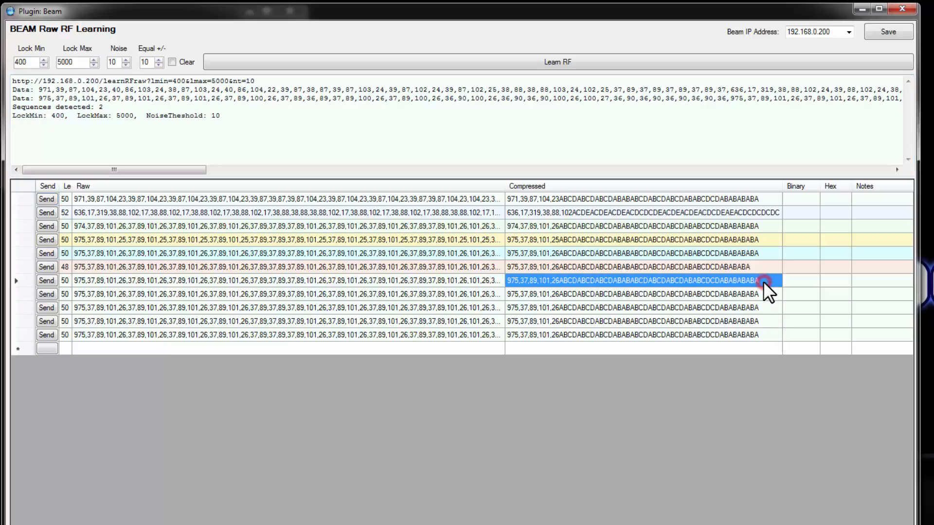
pyautogui.keyDown('shift'); pyautogui.click(765, 332); pyautogui.keyUp('shift')
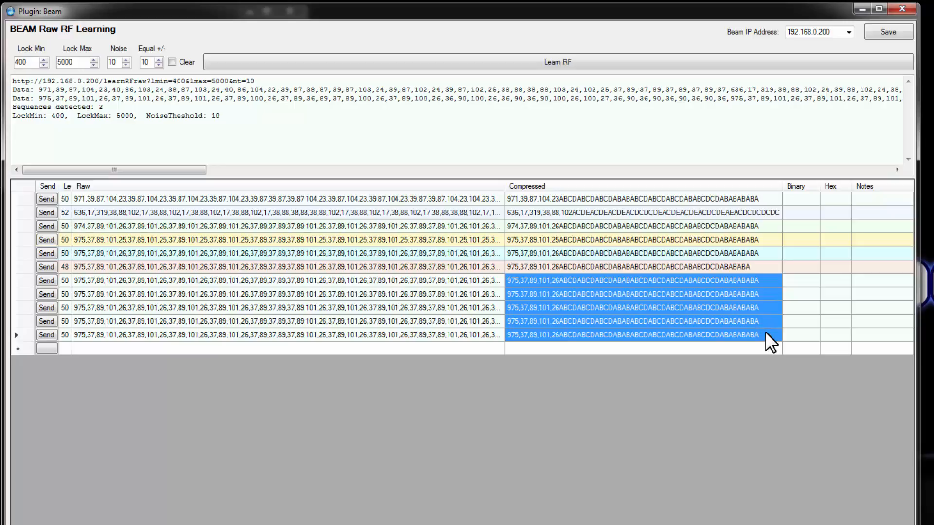
pyautogui.keyDown('ctrl'); pyautogui.click(764, 248); pyautogui.keyUp('ctrl')
pyautogui.keyDown('ctrl'); pyautogui.click(763, 238); pyautogui.keyUp('ctrl')
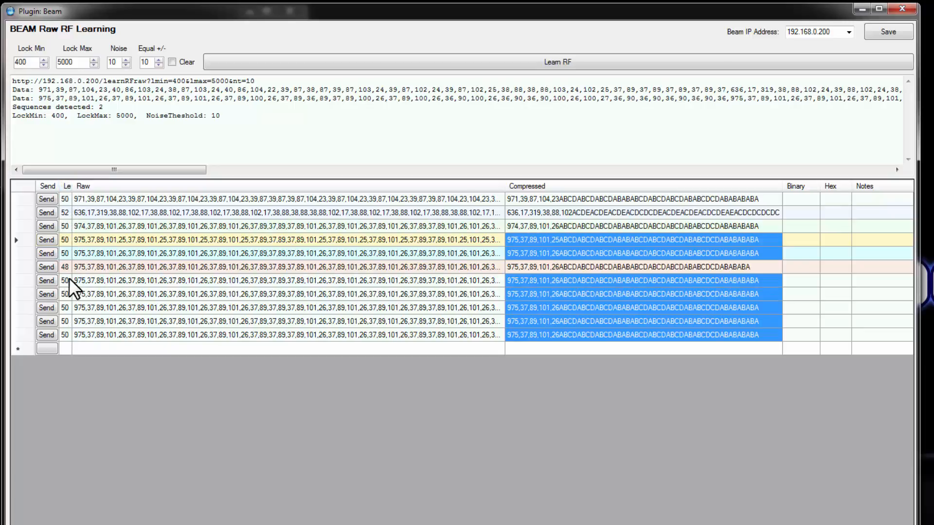
# - Sort the sequences by length and delete the rows with lengths 48 and 52
pyautogui.click(20, 267)
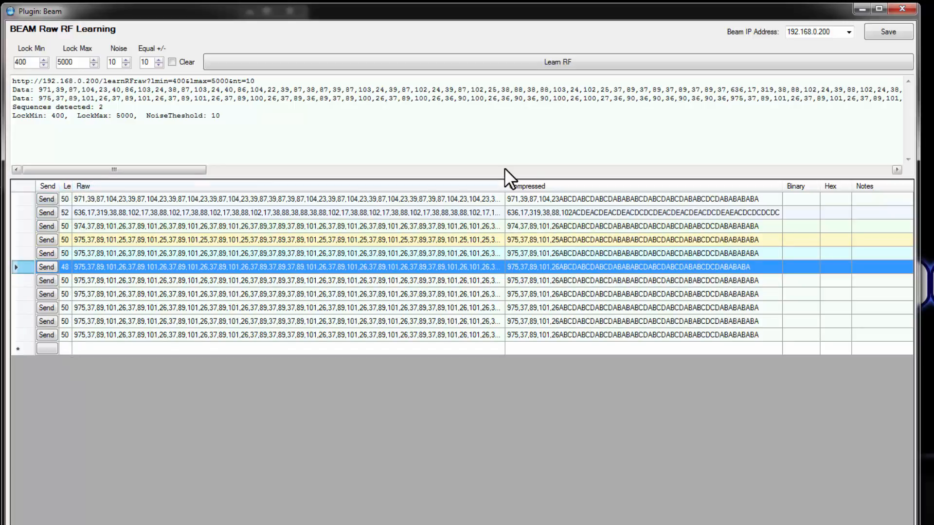
pyautogui.click(571, 187)
pyautogui.click(428, 187)
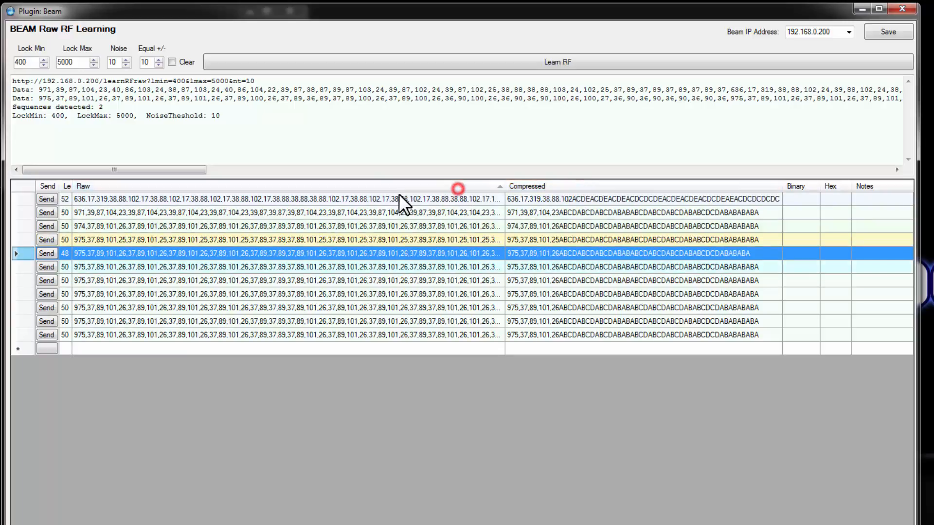
pyautogui.click(66, 185)
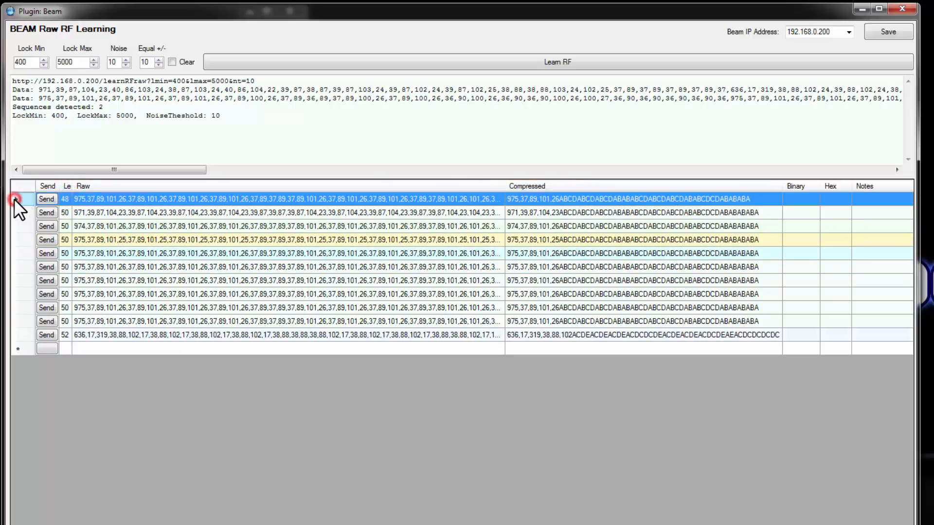
pyautogui.click(21, 334)
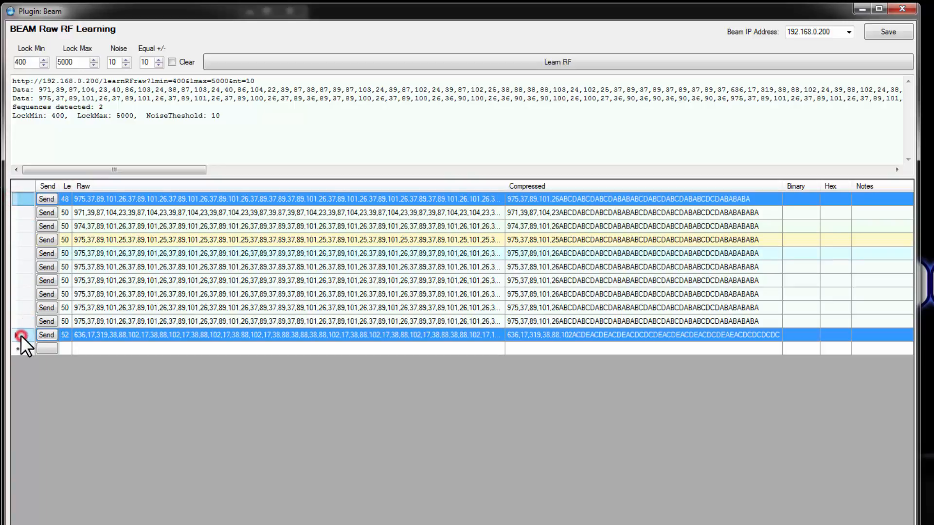
pyautogui.press('Delete')
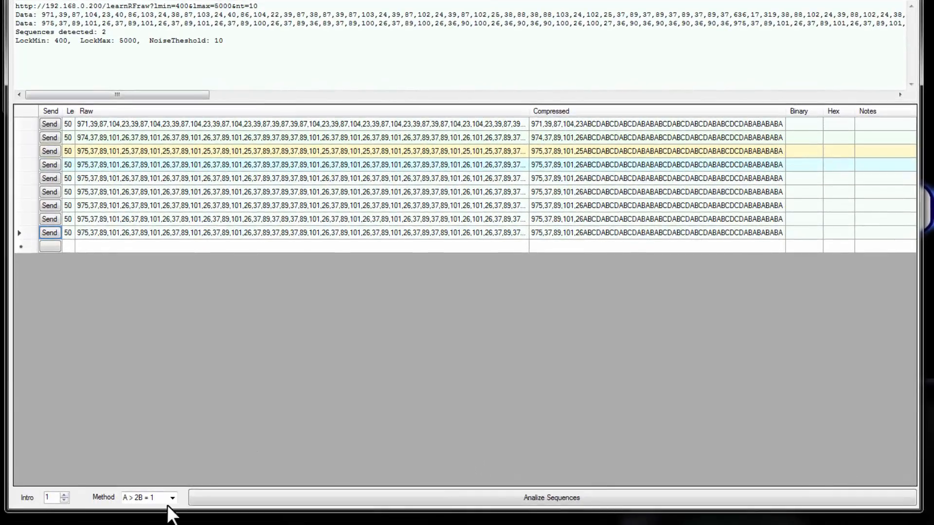
# - Analyze the remaining sequences and highlight the leading value 971 in the first raw sequence
pyautogui.click(565, 500)
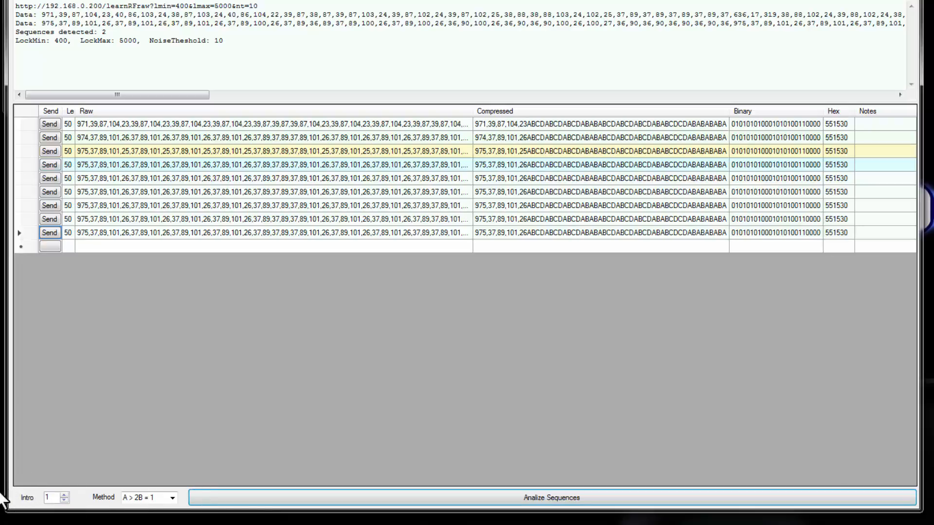
pyautogui.click(88, 128)
pyautogui.click(88, 125)
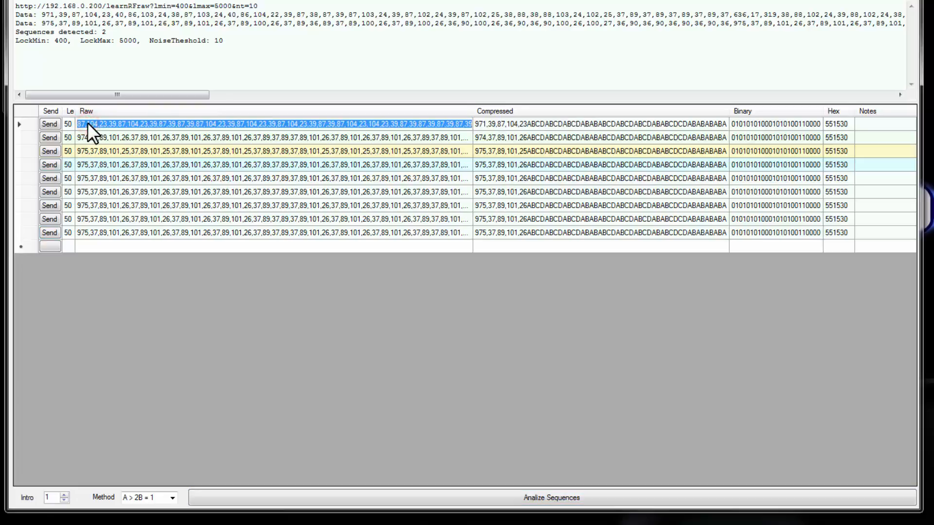
pyautogui.click(88, 124)
pyautogui.moveTo(77, 120)
pyautogui.mouseDown()
pyautogui.moveTo(90, 125)
pyautogui.moveTo(78, 125)
pyautogui.mouseUp()
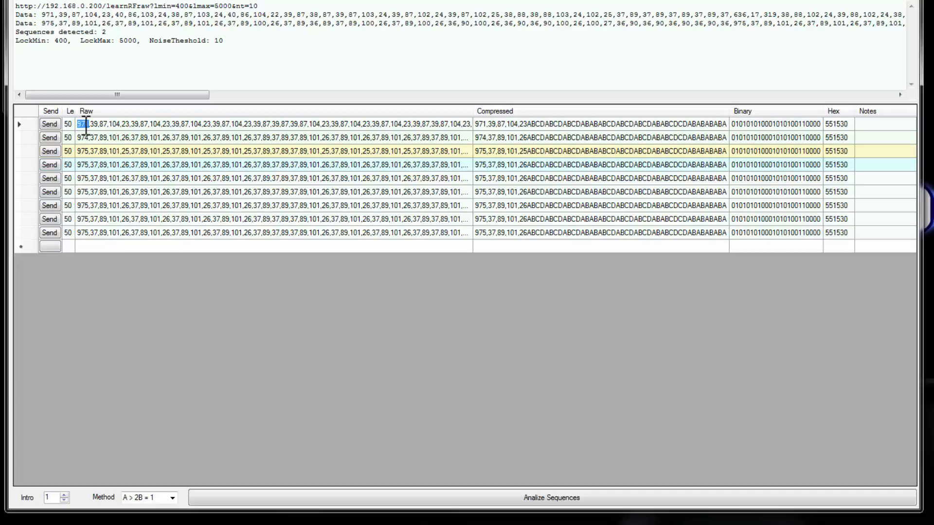
# - Try an intro value of 2, restore it to 1, and view the available analysis methods
pyautogui.click(64, 494)
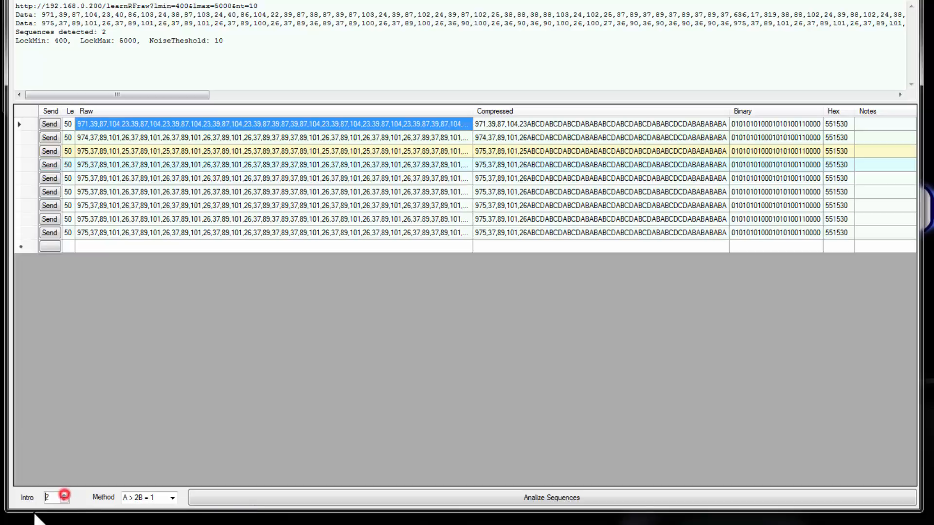
pyautogui.click(63, 500)
pyautogui.click(173, 499)
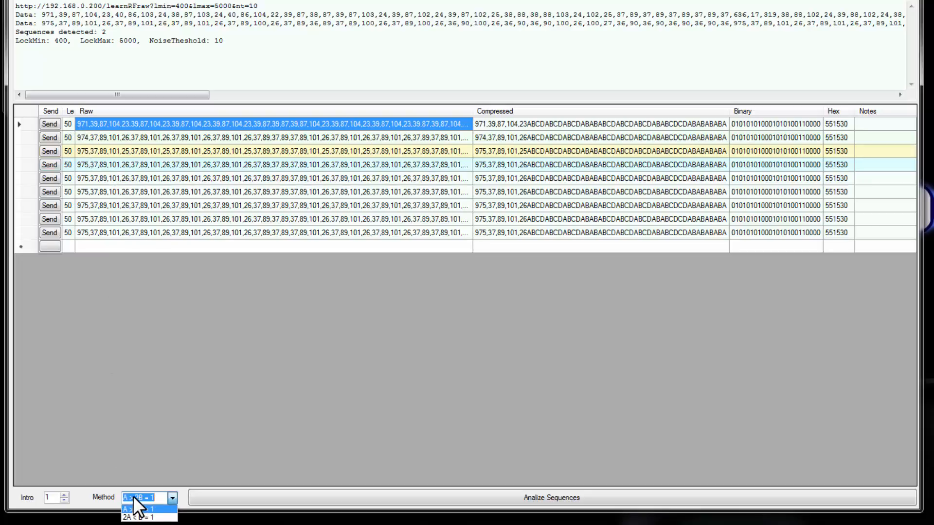
# - Highlight the value pairs 39,87 and 104,23 in the first raw sequence to compare them with its binary code
pyautogui.click(86, 127)
pyautogui.click(86, 123)
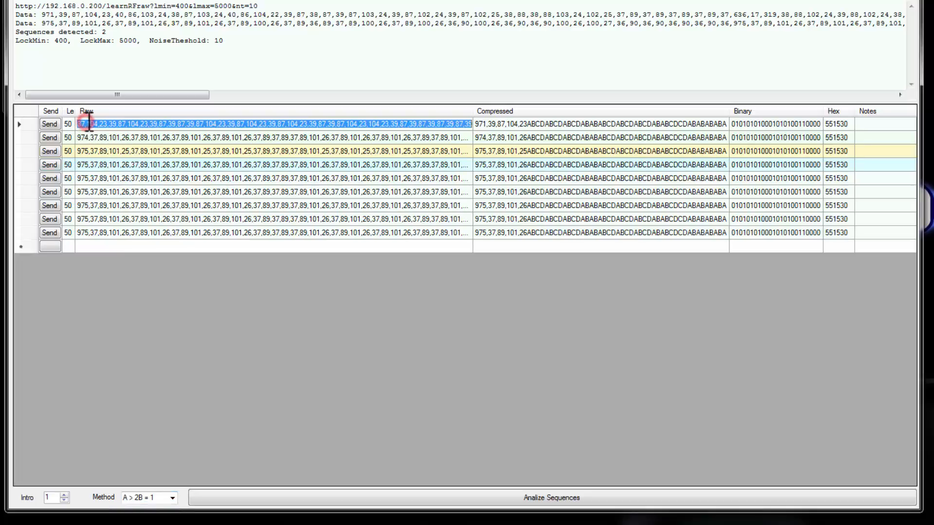
pyautogui.doubleClick(88, 122)
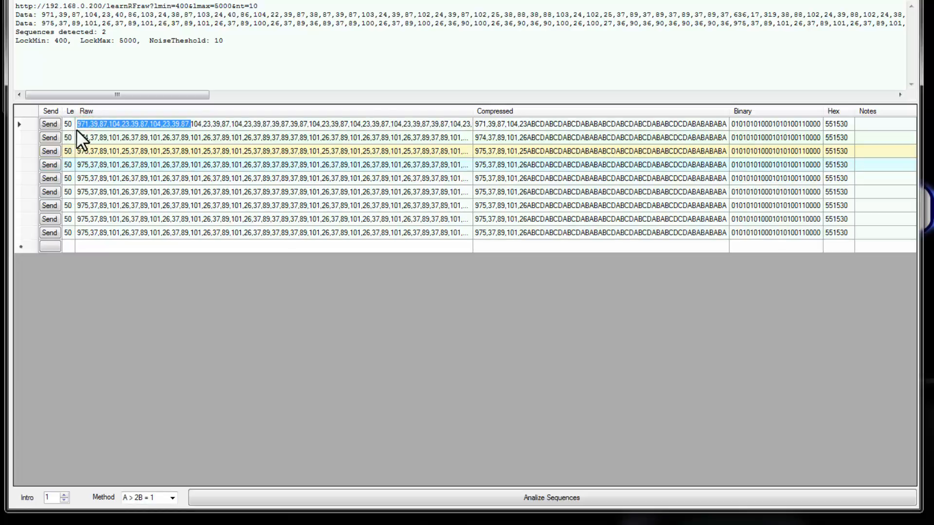
pyautogui.click(92, 124)
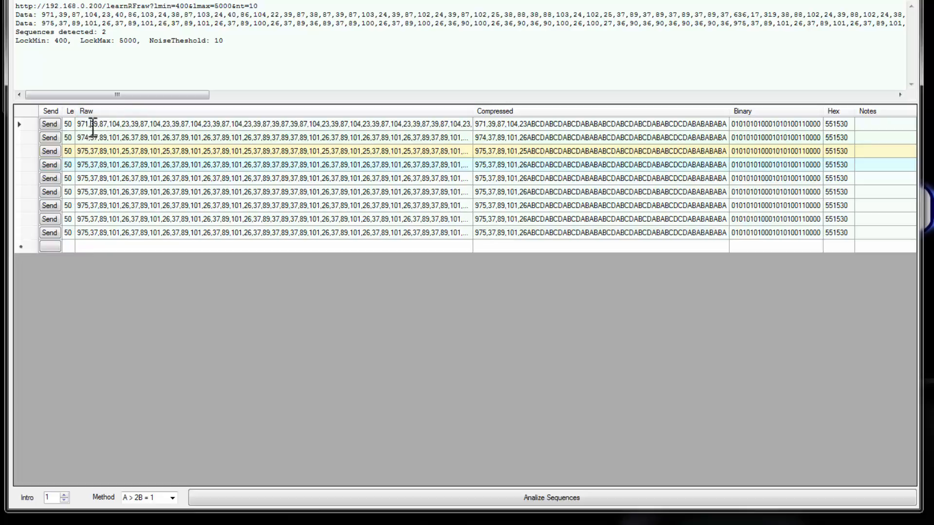
pyautogui.moveTo(91, 125); pyautogui.dragTo(107, 125)
pyautogui.moveTo(109, 125); pyautogui.dragTo(131, 124)
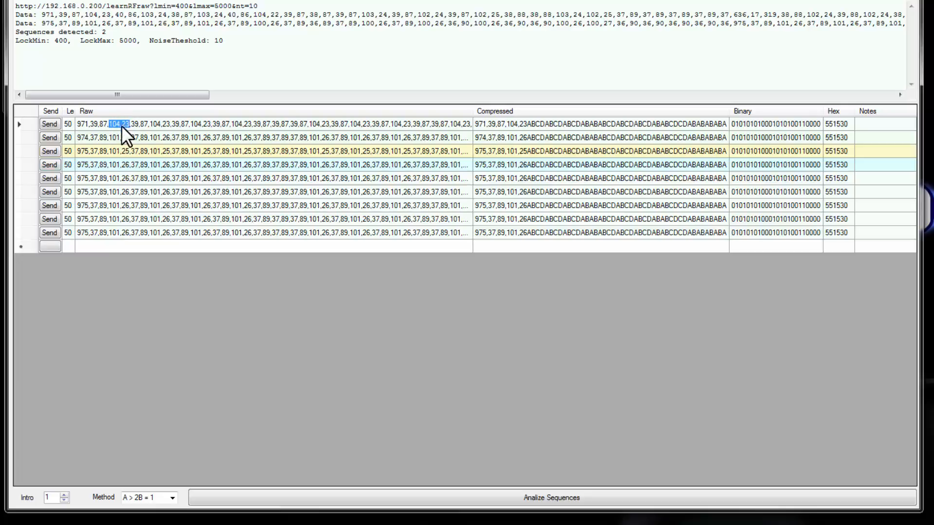
pyautogui.moveTo(90, 125); pyautogui.dragTo(108, 125)
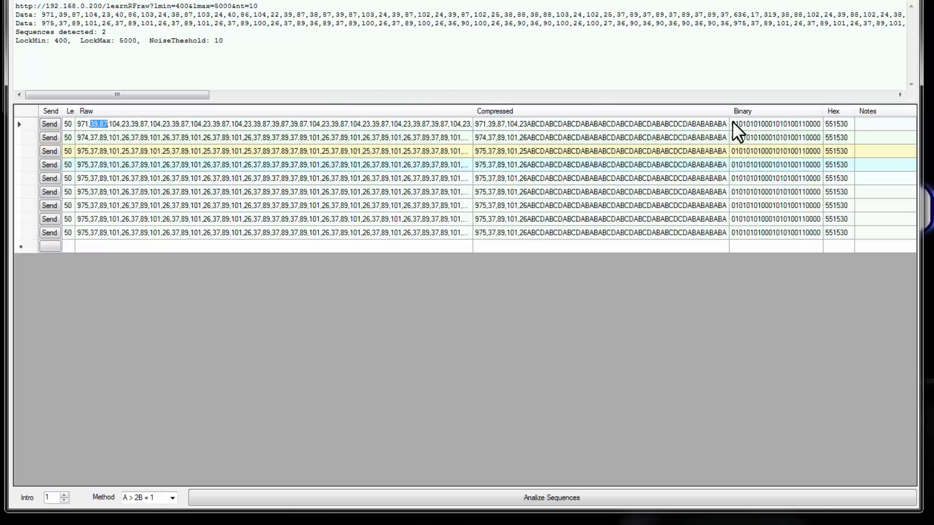
pyautogui.click(109, 125)
pyautogui.moveTo(112, 125); pyautogui.dragTo(133, 125)
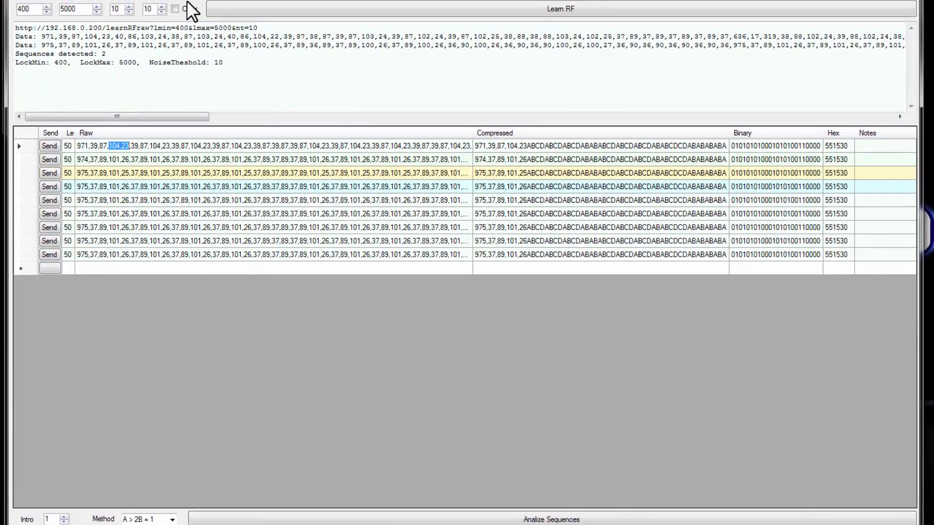
# - Learn a new RF signal with the Clear option enabled and sort the captured sequences by descending length
pyautogui.click(172, 8)
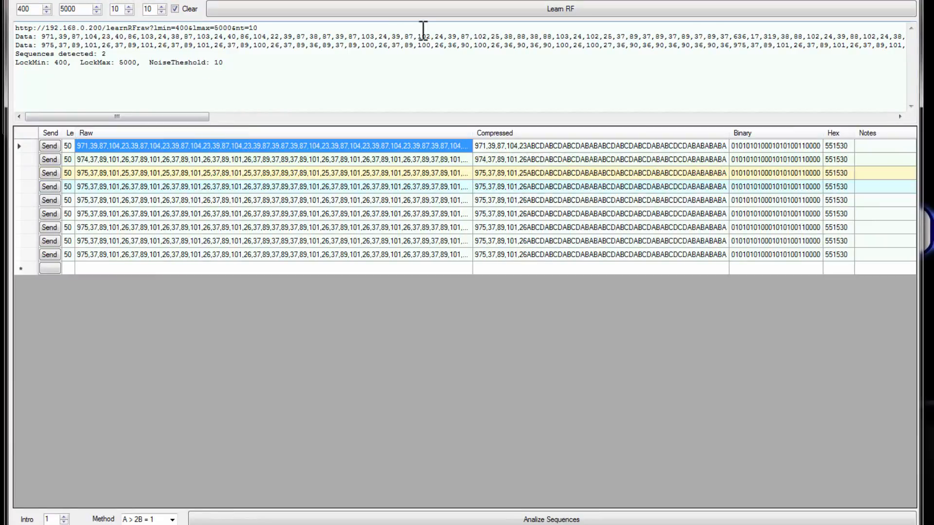
pyautogui.click(526, 7)
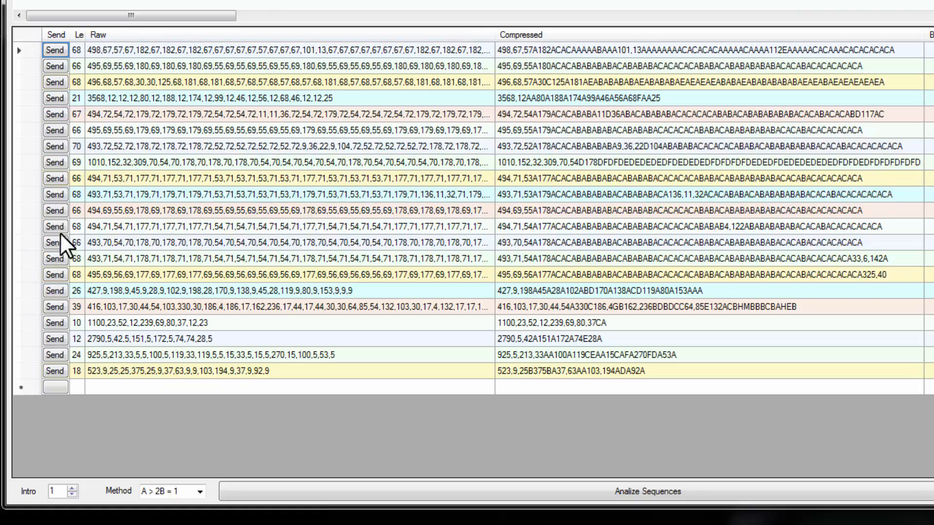
pyautogui.click(94, 323)
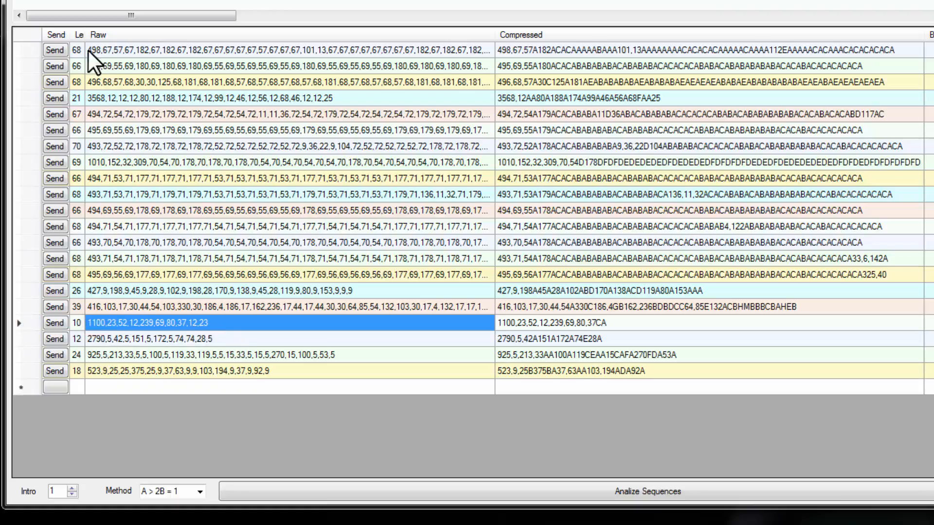
pyautogui.click(78, 31)
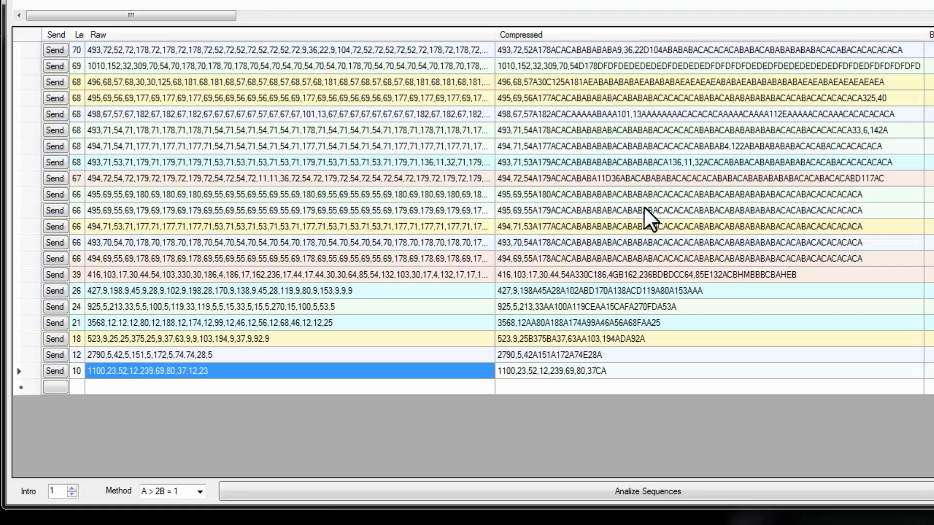
# - Compare the compressed codes of the first three length-66 sequences
pyautogui.click(756, 194)
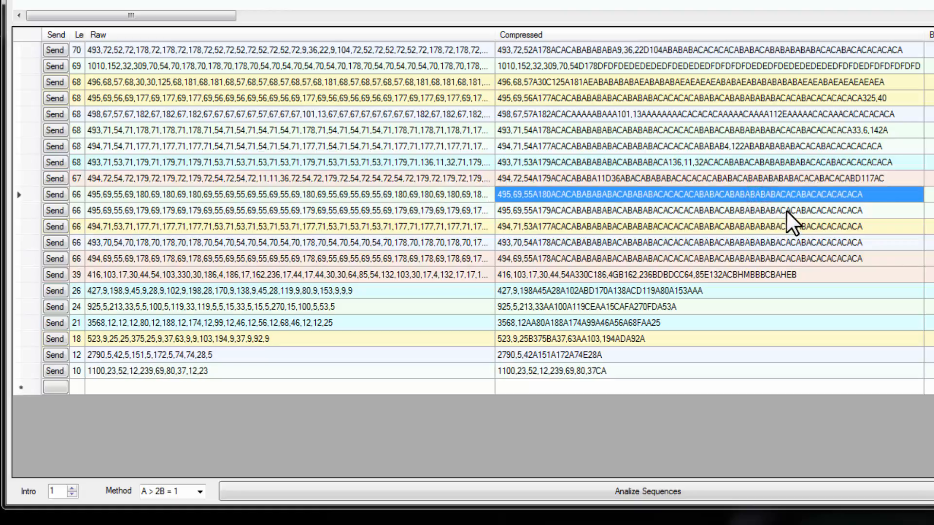
pyautogui.click(786, 210)
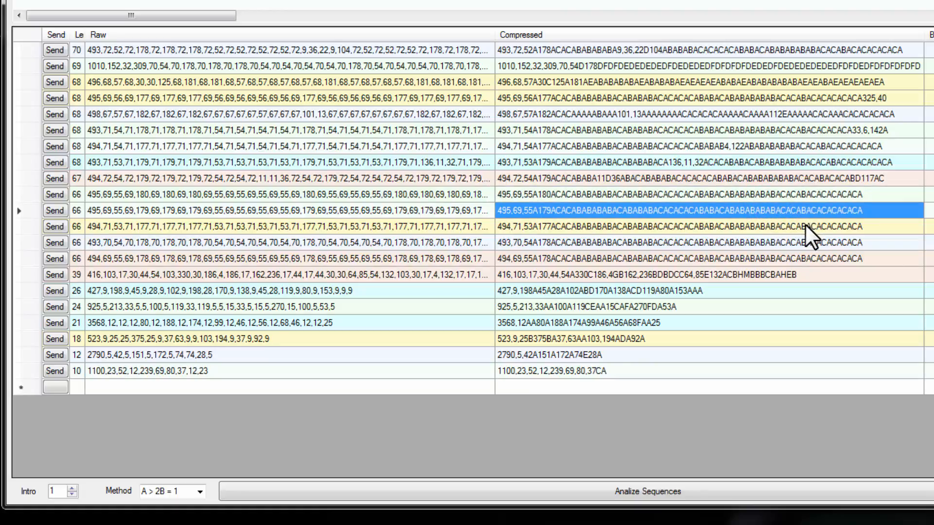
pyautogui.click(795, 225)
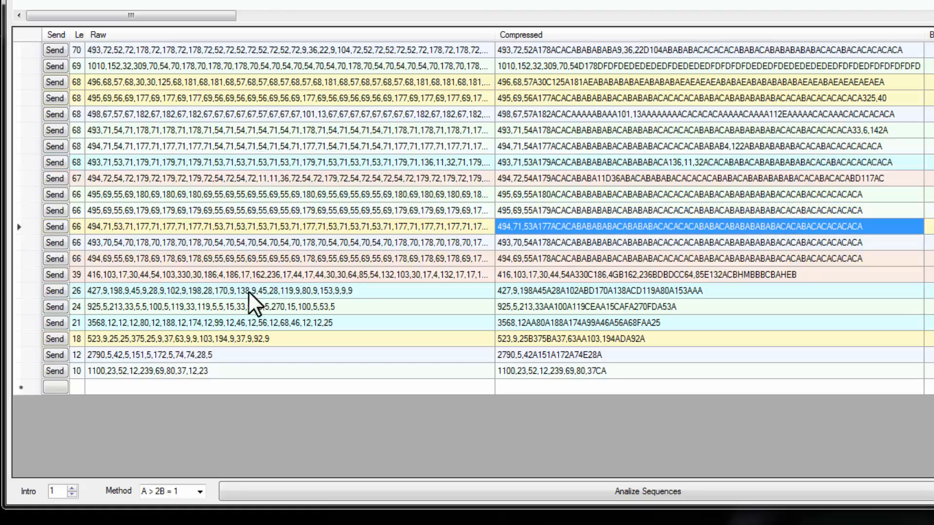
# - Delete every captured sequence whose length is not 66
pyautogui.moveTo(26, 274); pyautogui.dragTo(26, 371)
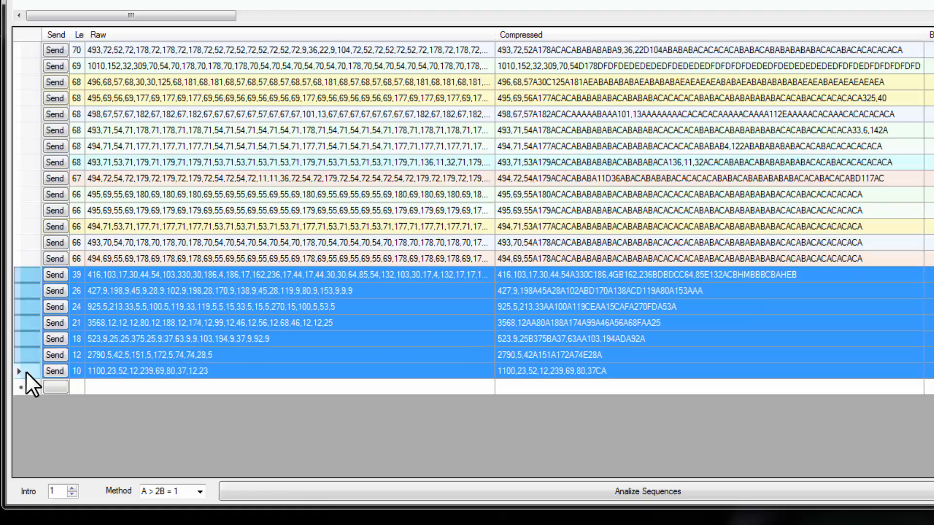
pyautogui.press('Delete')
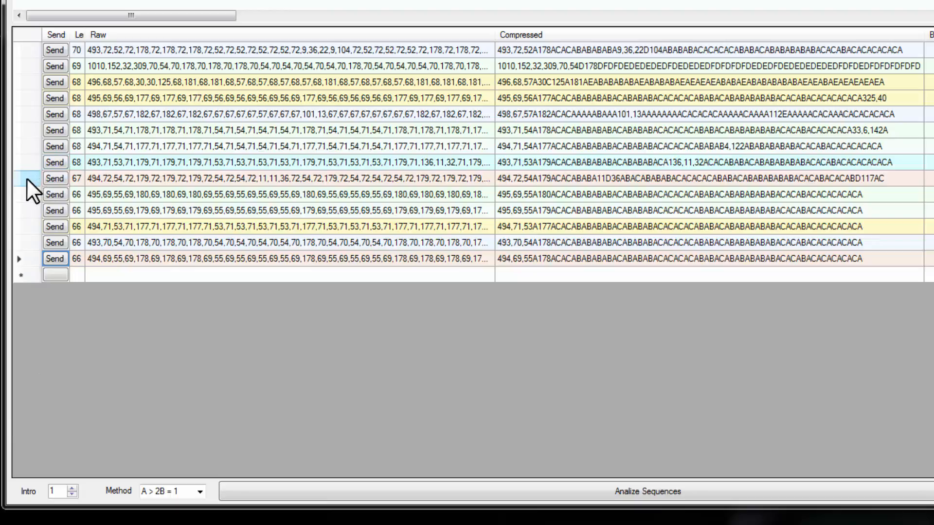
pyautogui.moveTo(26, 178)
pyautogui.mouseDown()
pyautogui.moveTo(8, 83)
pyautogui.moveTo(14, 50)
pyautogui.mouseUp()
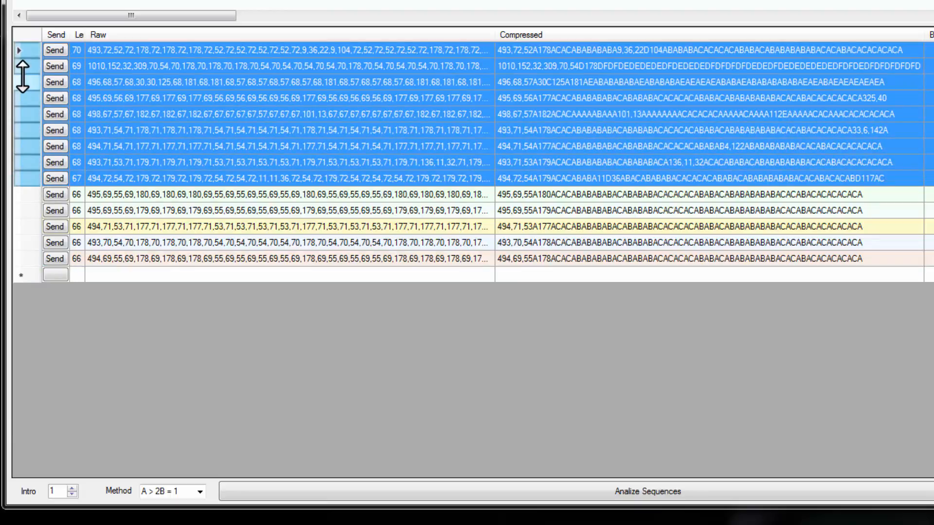
pyautogui.press('Delete')
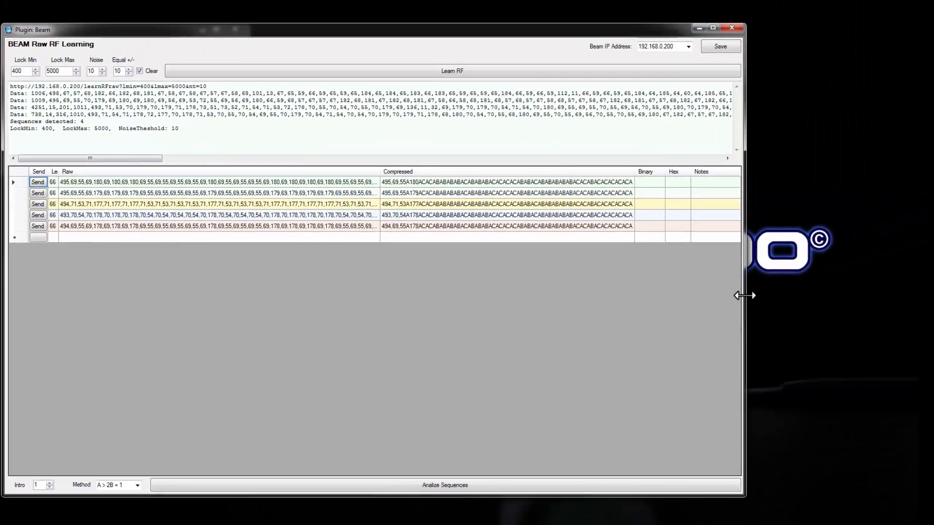
# - Widen the plugin window, analyze the remaining sequences with method A > 2B = 1, and inspect the first raw sequence's value pairs
pyautogui.moveTo(744, 295); pyautogui.dragTo(932, 296)
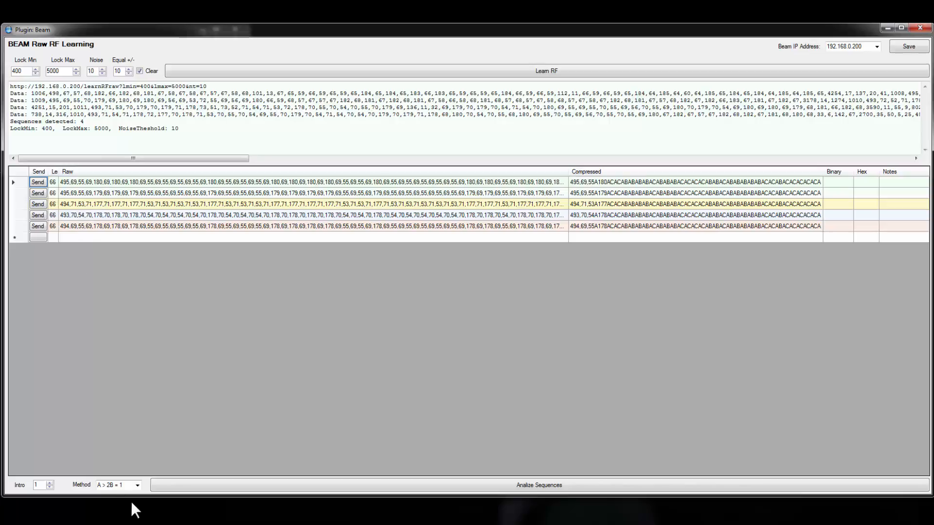
pyautogui.click(543, 483)
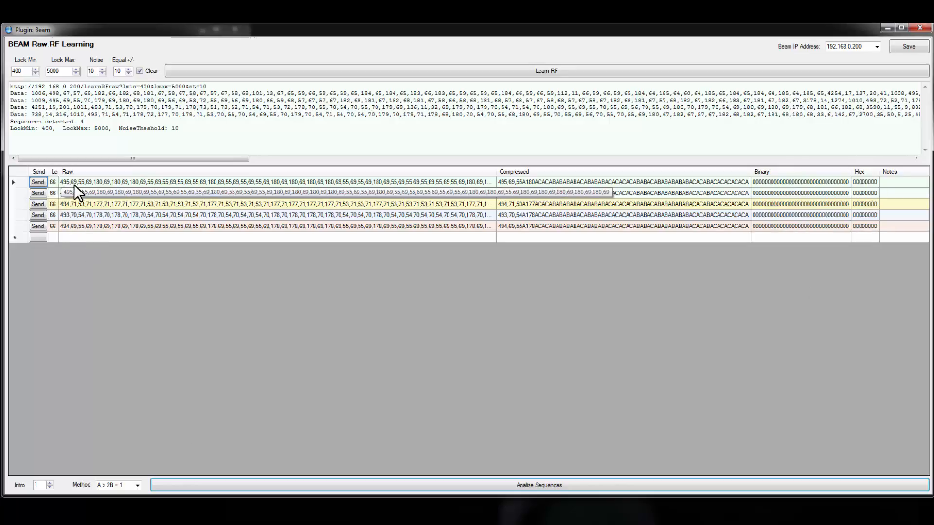
pyautogui.moveTo(181, 182); pyautogui.dragTo(86, 183)
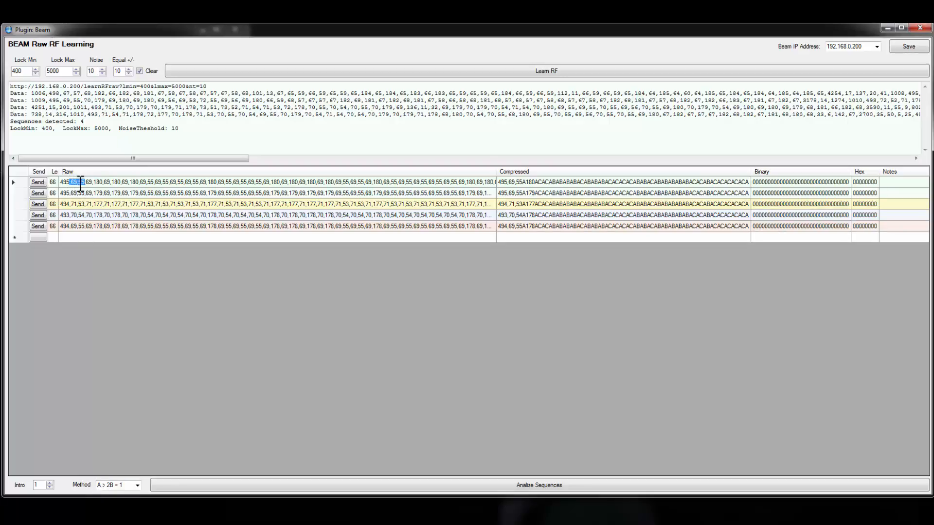
pyautogui.moveTo(86, 181); pyautogui.dragTo(156, 182)
# - Switch the analysis method to 2A < B = 1, checking it against the pair 69,180, and reanalyze the sequences
pyautogui.click(138, 485)
pyautogui.click(121, 501)
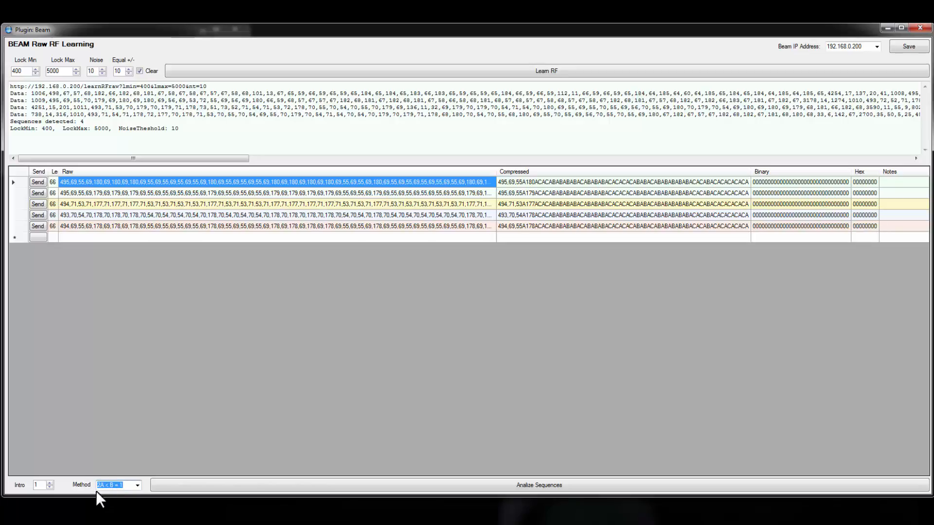
pyautogui.click(72, 182)
pyautogui.moveTo(66, 181); pyautogui.dragTo(104, 181)
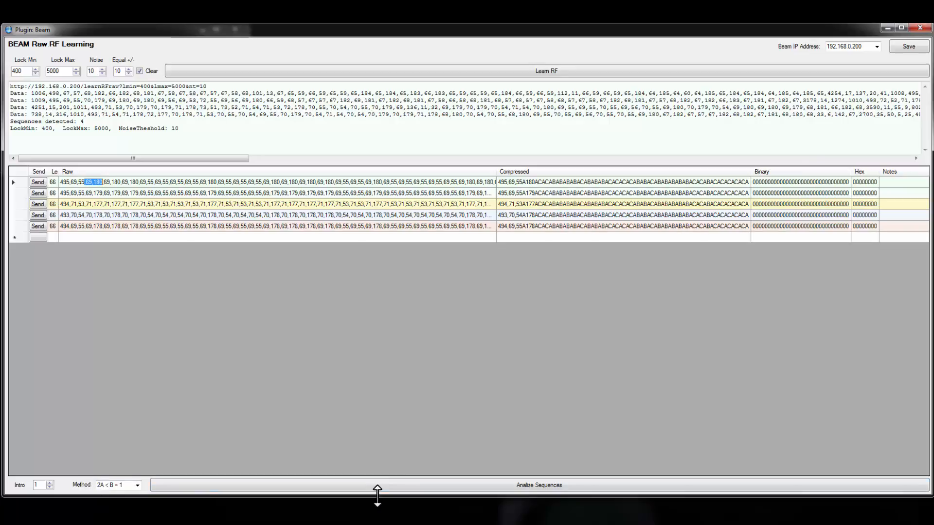
pyautogui.click(464, 484)
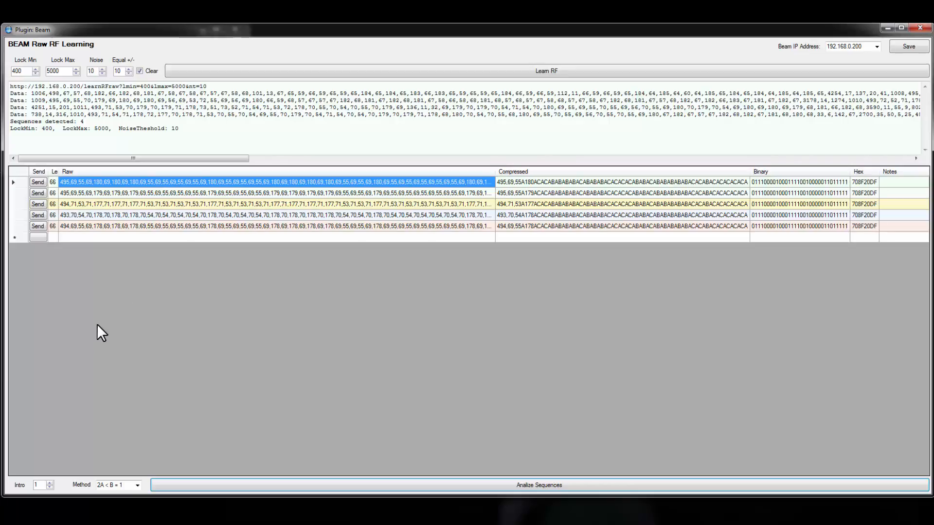
# - Send the first sequence as a test and turn off the Clear option
pyautogui.click(37, 179)
pyautogui.click(33, 182)
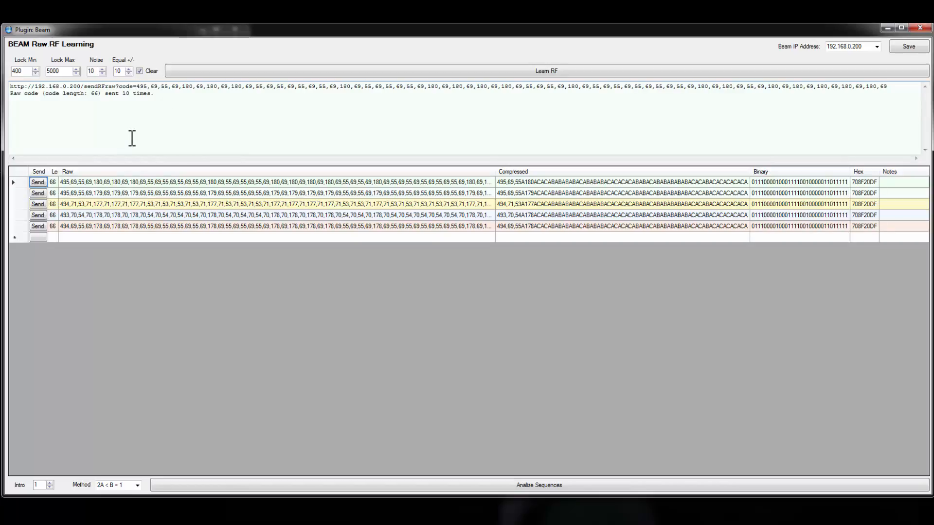
pyautogui.click(139, 71)
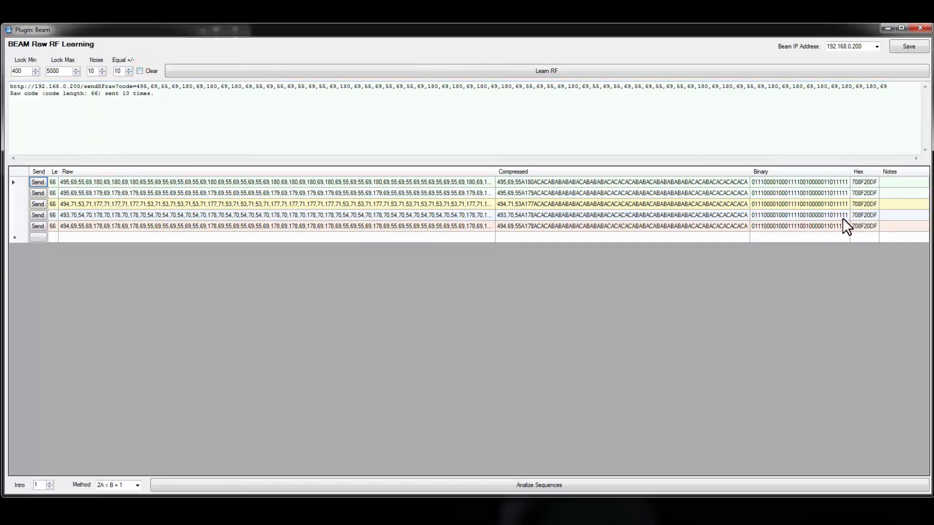
# - Label the first sequence "B1 Off" in its notes and delete the other four duplicate sequences
pyautogui.click(894, 182)
pyautogui.click(894, 182)
pyautogui.write('B1 Off')
pyautogui.moveTo(14, 192); pyautogui.dragTo(13, 224)
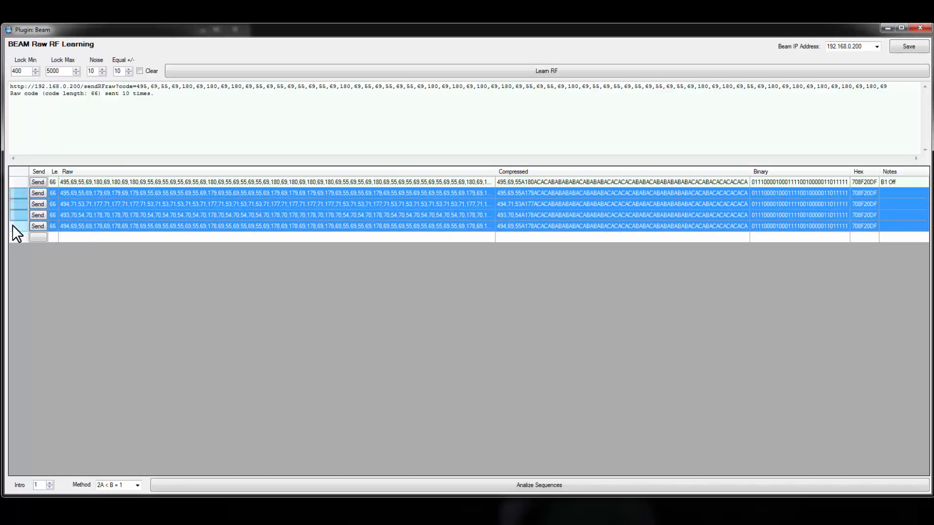
pyautogui.press('Delete')
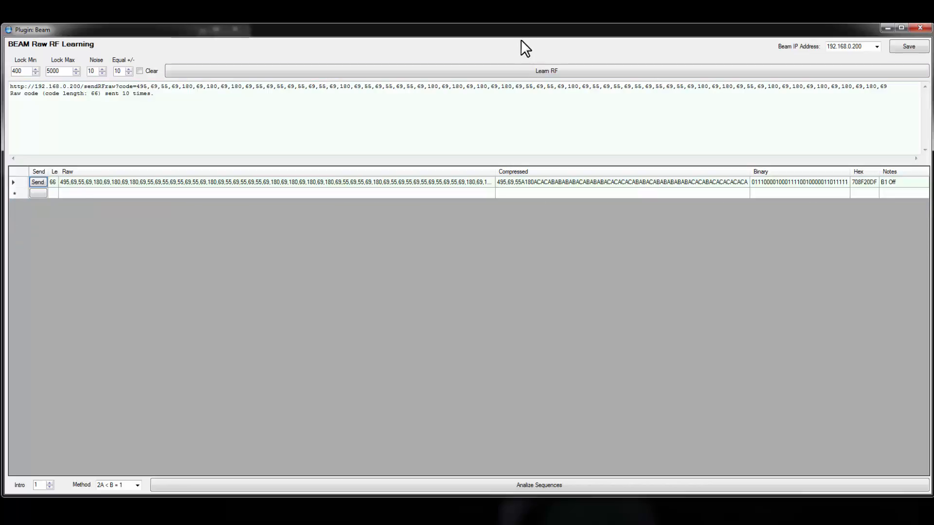
# - Learn a new RF signal and delete the captured sequences whose length is not 66
pyautogui.click(541, 69)
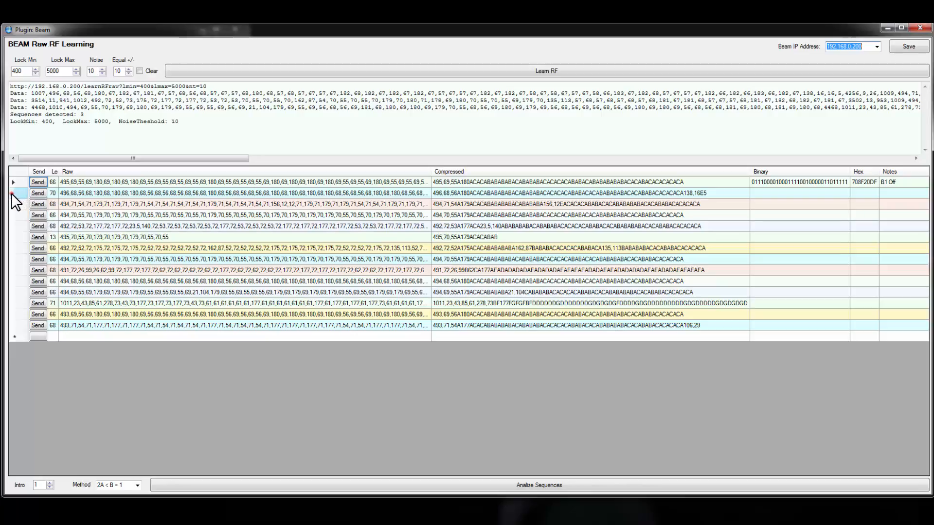
pyautogui.moveTo(11, 193); pyautogui.dragTo(10, 204)
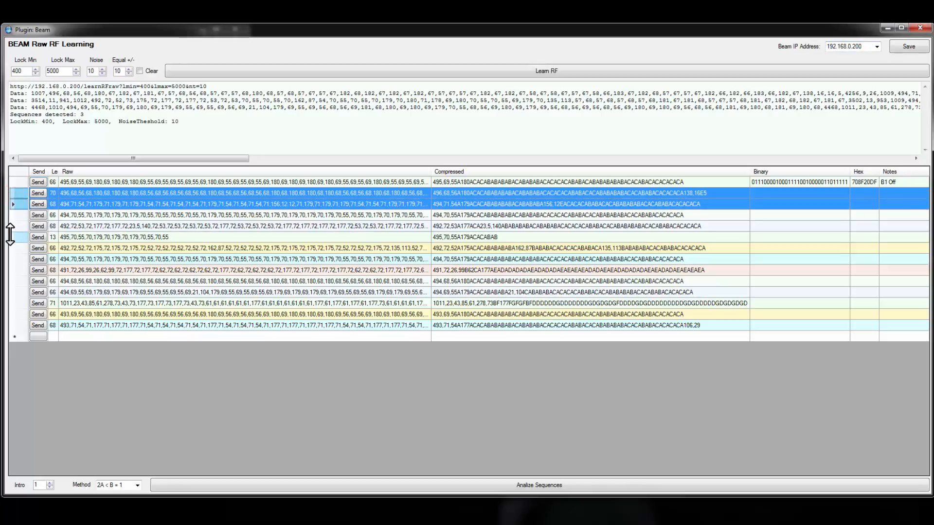
pyautogui.keyDown('ctrl'); pyautogui.click(12, 226); pyautogui.keyUp('ctrl')
pyautogui.keyDown('ctrl'); pyautogui.click(14, 233); pyautogui.keyUp('ctrl')
pyautogui.keyDown('ctrl'); pyautogui.click(14, 270); pyautogui.keyUp('ctrl')
pyautogui.keyDown('ctrl'); pyautogui.click(13, 302); pyautogui.keyUp('ctrl')
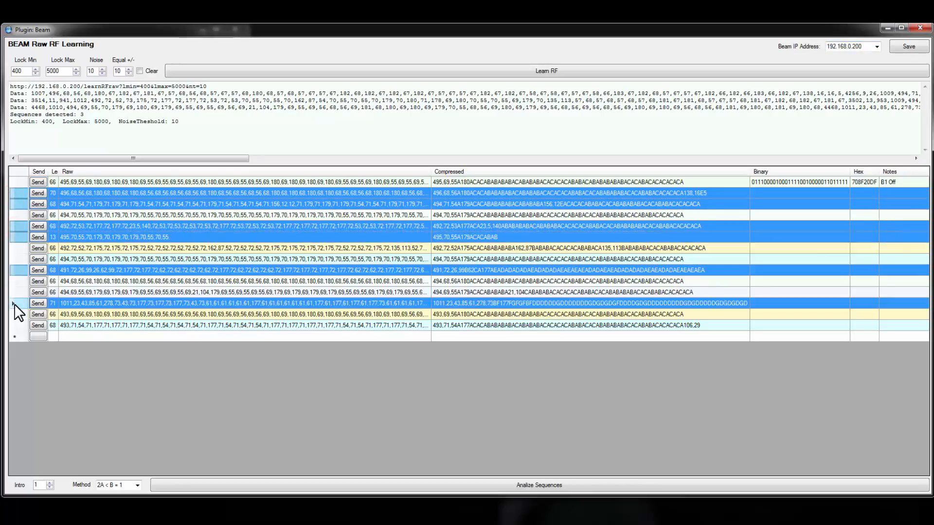
pyautogui.keyDown('ctrl'); pyautogui.click(18, 326); pyautogui.keyUp('ctrl')
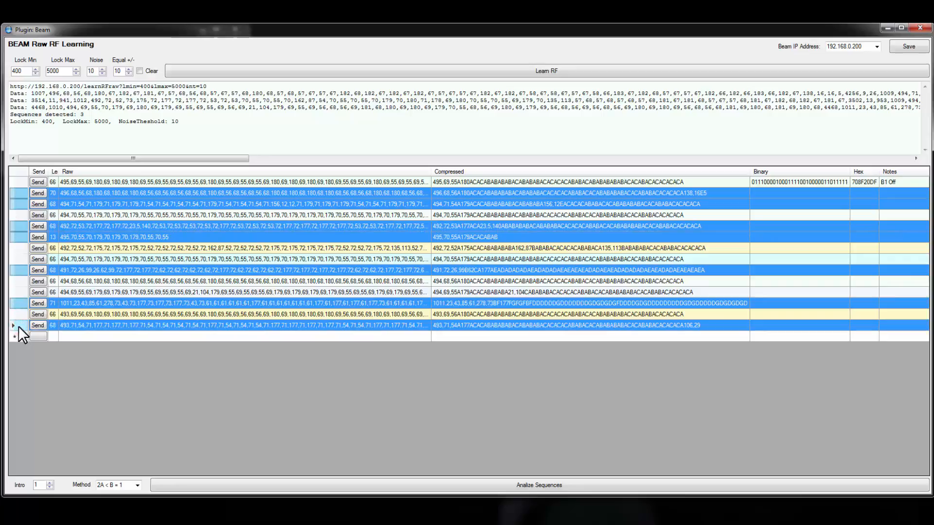
pyautogui.press('Delete')
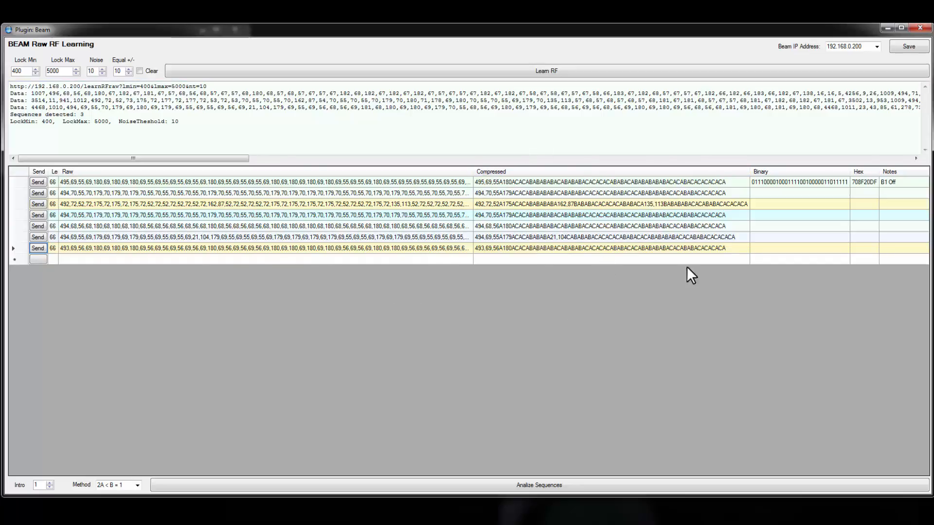
# - Analyze the sequences with method 2A < B = 1 and compare the hex codes of the newly learned ones
pyautogui.click(506, 205)
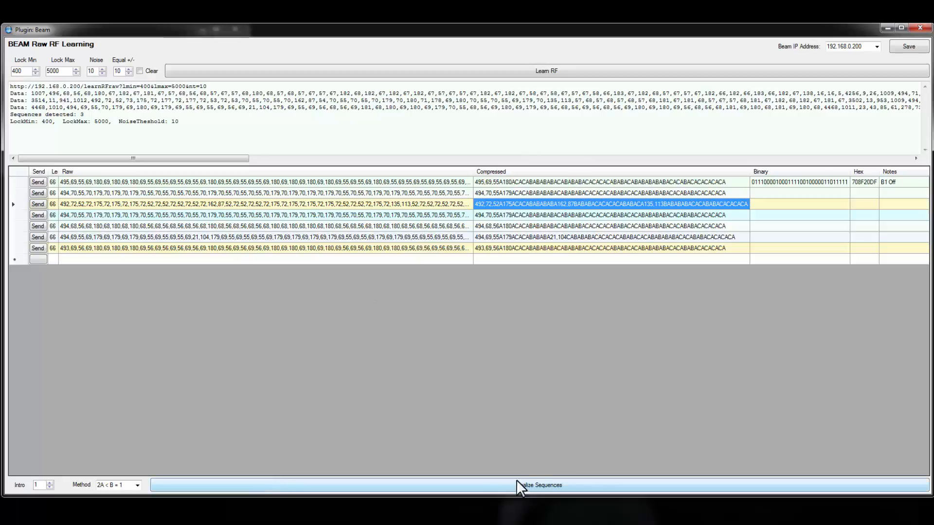
pyautogui.click(540, 484)
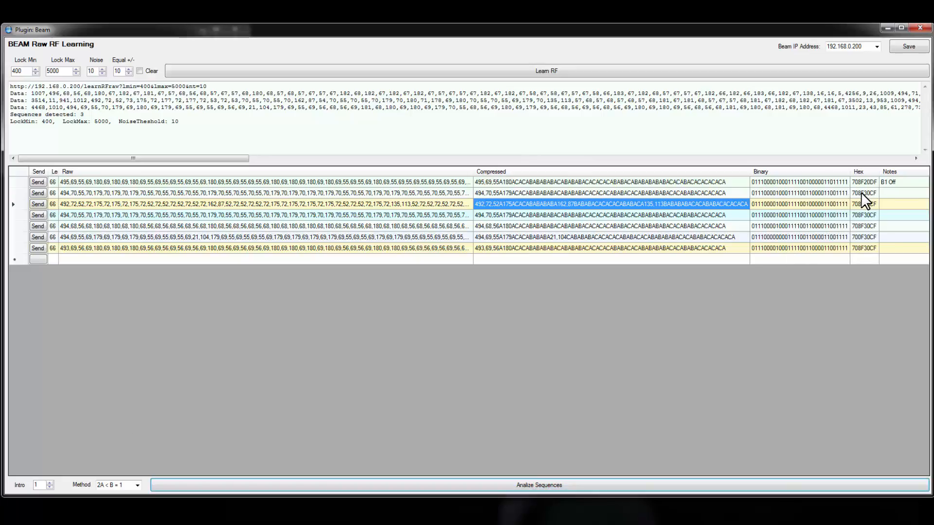
pyautogui.moveTo(861, 192); pyautogui.dragTo(861, 249)
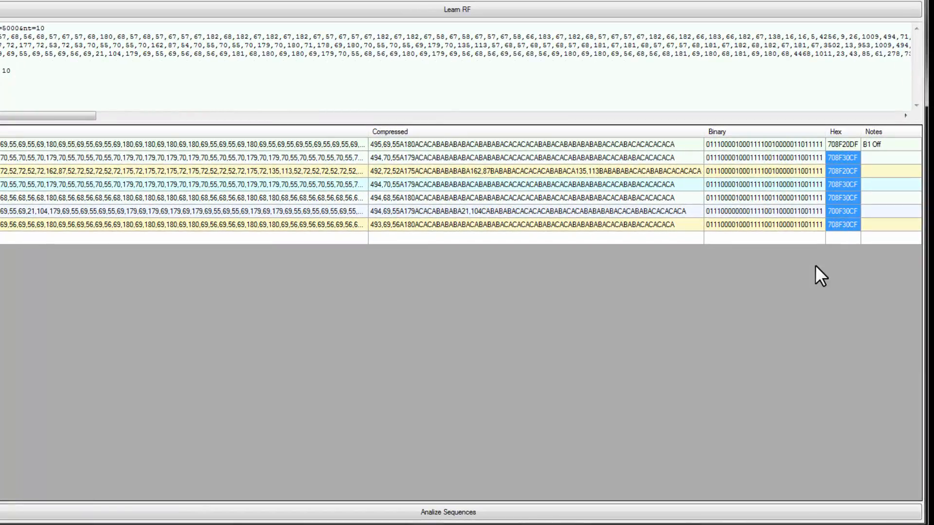
pyautogui.click(839, 158)
pyautogui.click(840, 159)
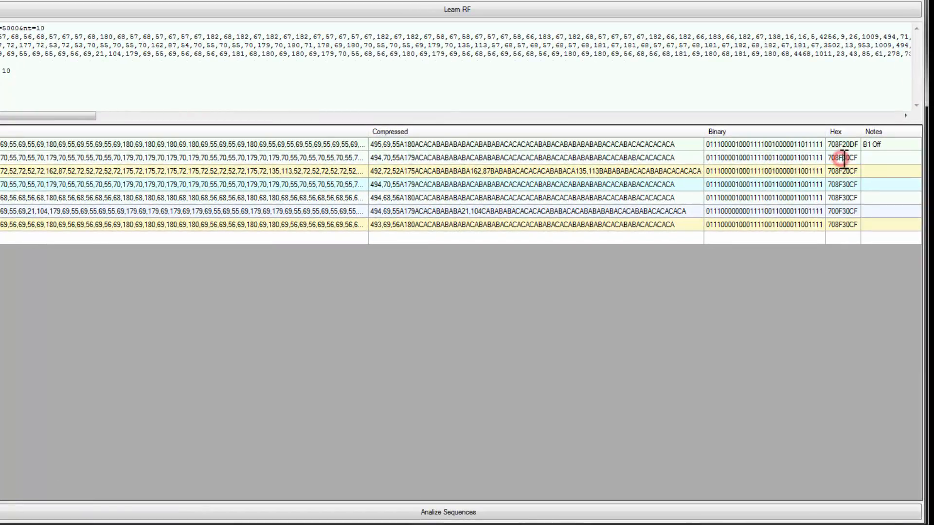
pyautogui.moveTo(842, 158); pyautogui.dragTo(827, 158)
# - Label the second sequence "B2 On" in its notes and delete all the sequences below it
pyautogui.press('Tab')
pyautogui.write('B')
pyautogui.moveTo(1, 171); pyautogui.dragTo(1, 225)
pyautogui.press('Delete')
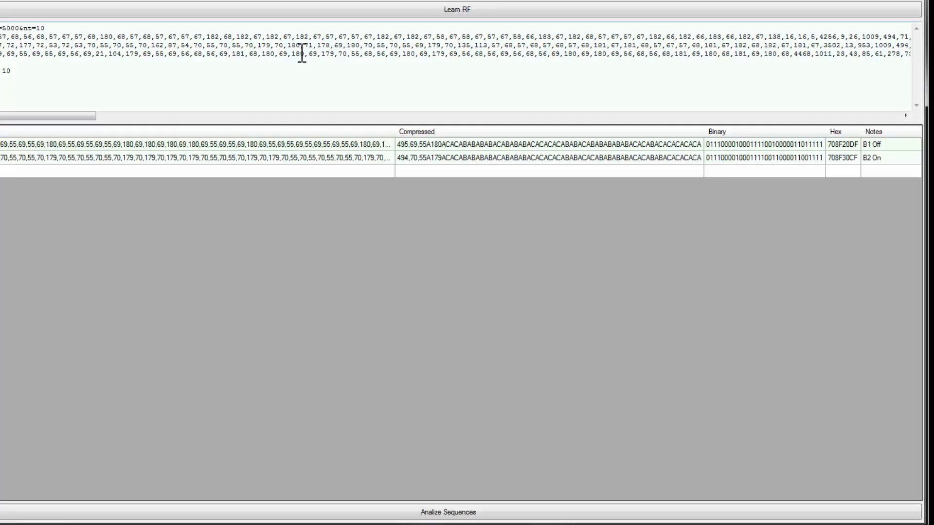
# - Learn another RF signal and analyze its length-66 sequence after deleting the captured sequences of other lengths
pyautogui.click(468, 7)
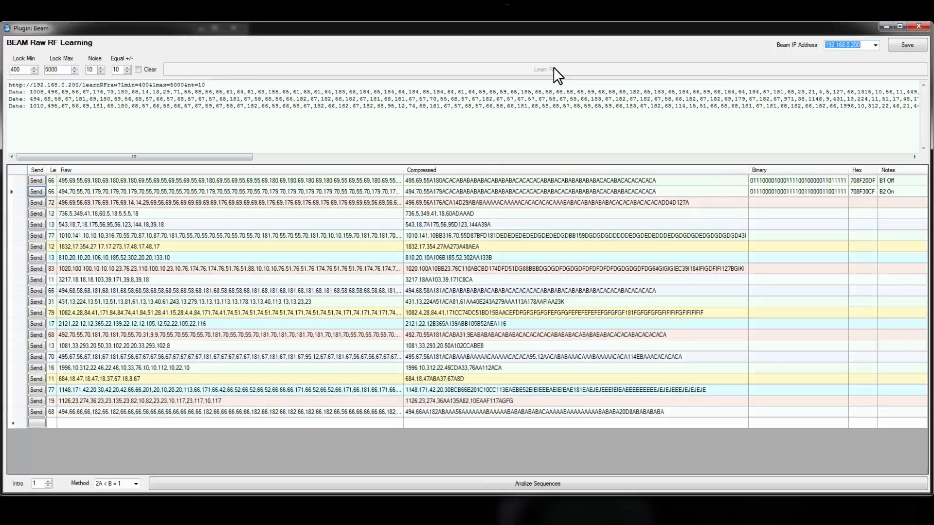
pyautogui.moveTo(18, 203); pyautogui.dragTo(26, 278)
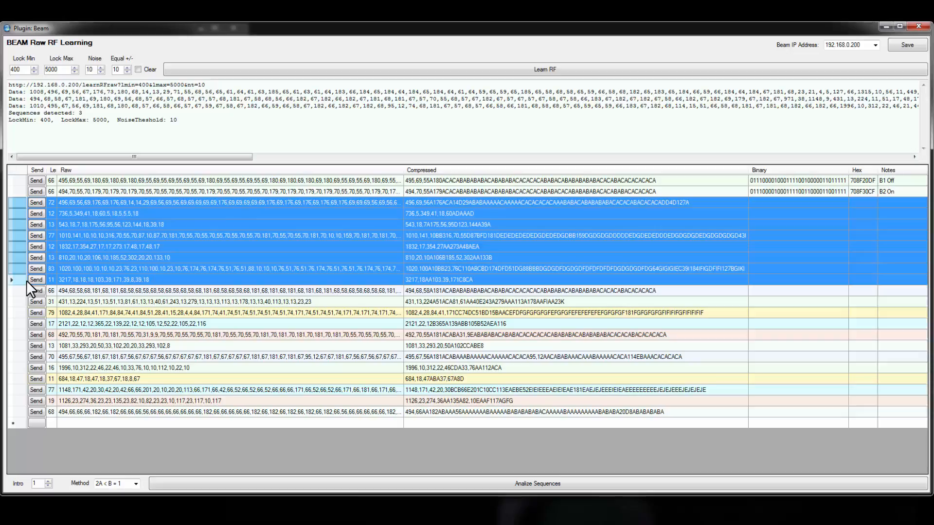
pyautogui.press('Delete')
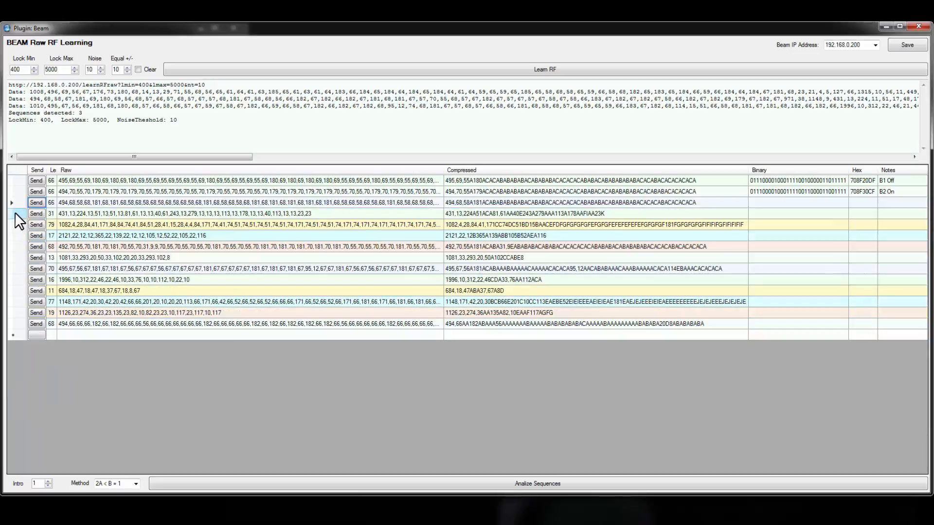
pyautogui.moveTo(15, 212); pyautogui.dragTo(21, 324)
pyautogui.press('Delete')
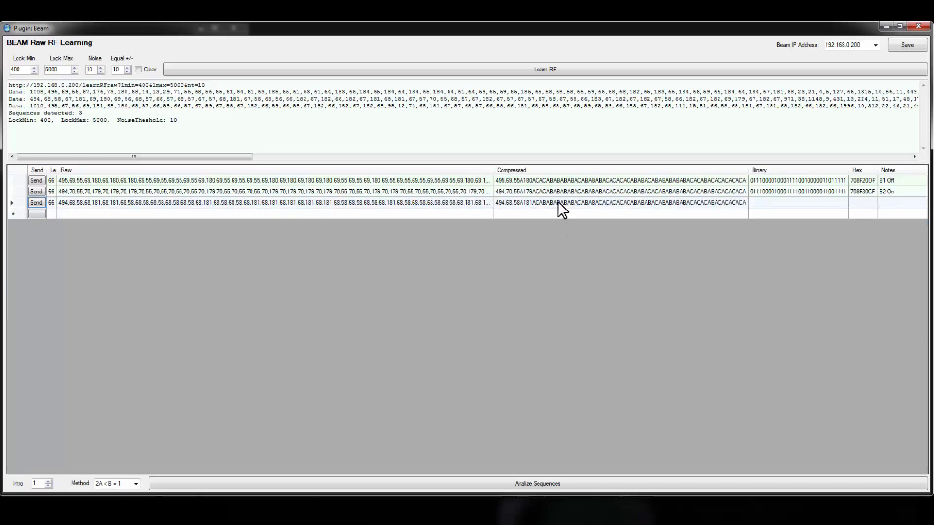
pyautogui.click(556, 484)
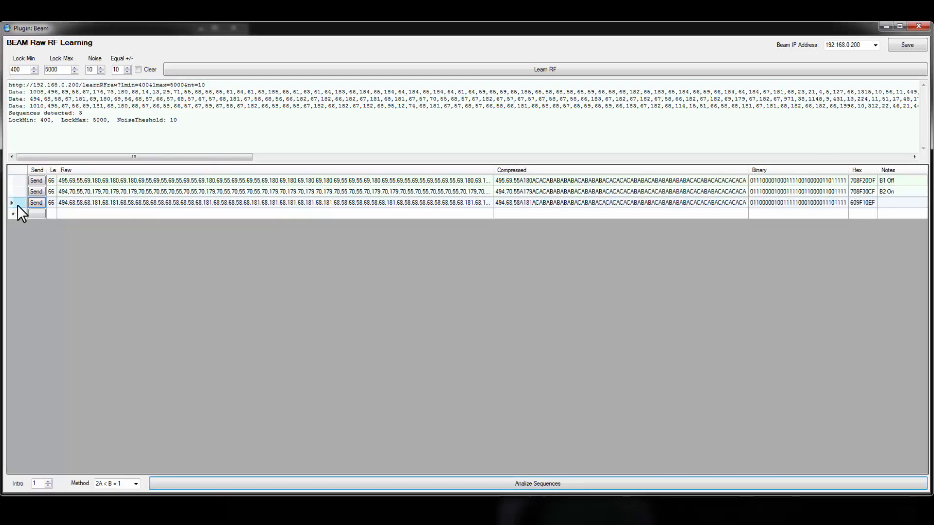
# - Learn one more RF signal and analyze its sequences after deleting the captured one of length 20
pyautogui.click(559, 69)
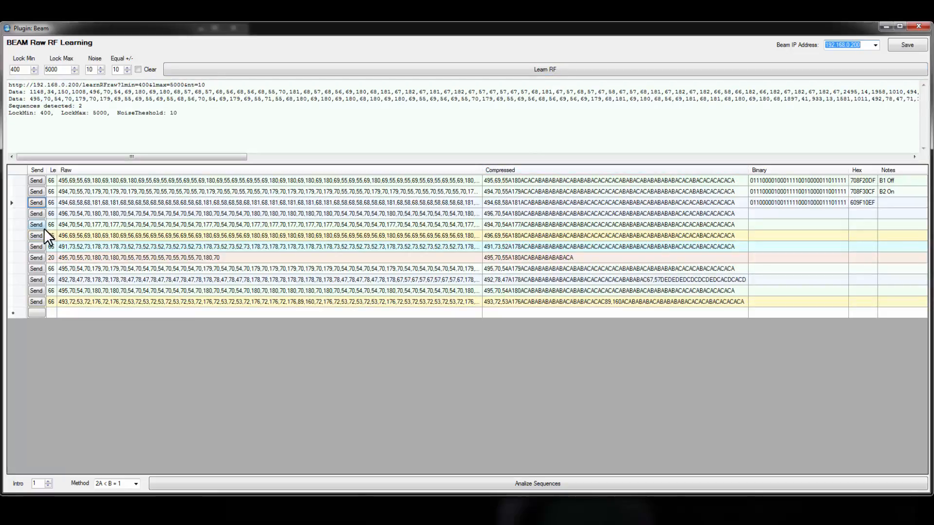
pyautogui.click(17, 258)
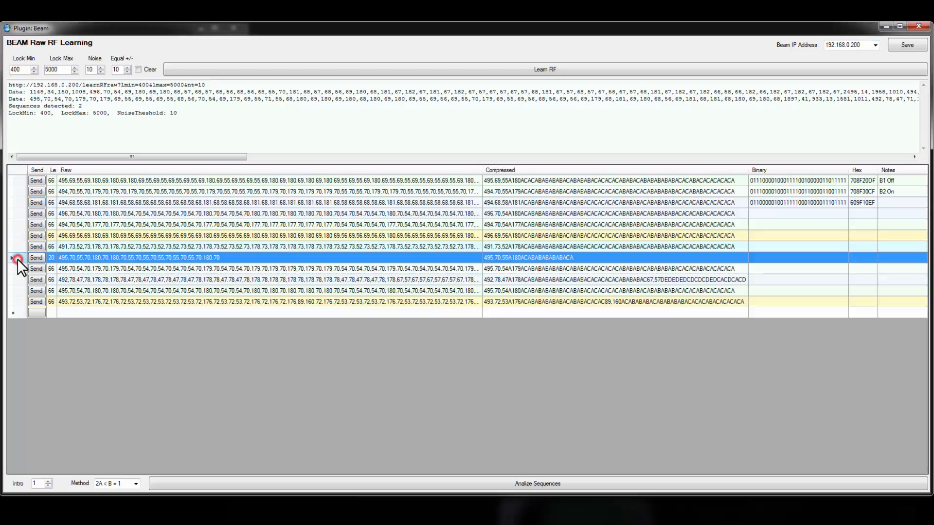
pyautogui.press('Delete')
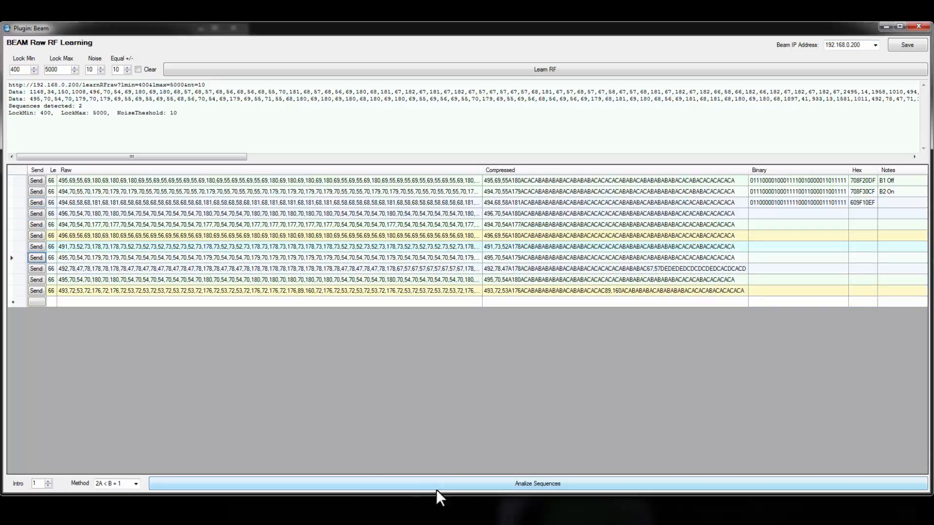
pyautogui.click(471, 484)
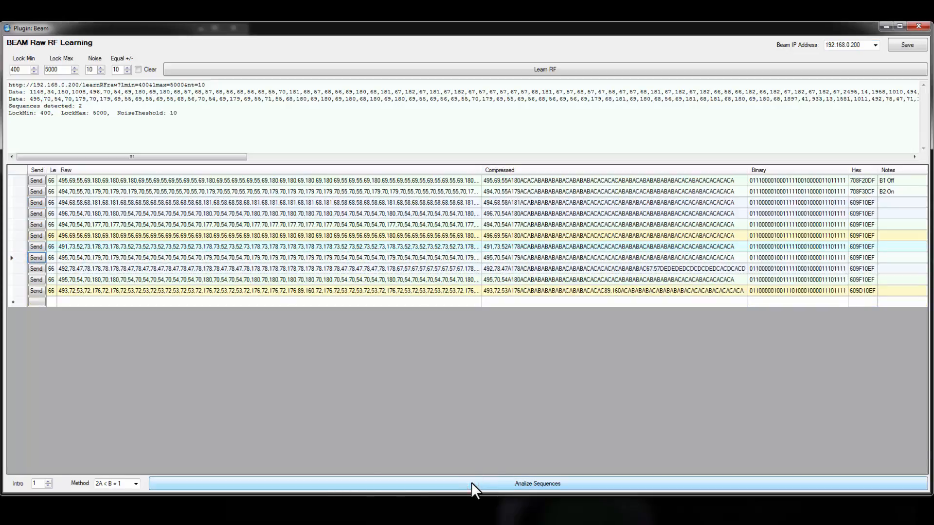
# - Compare the hex code of the third sequence with those of the other unlabelled sequences and the "B2 On" sequence
pyautogui.click(859, 201)
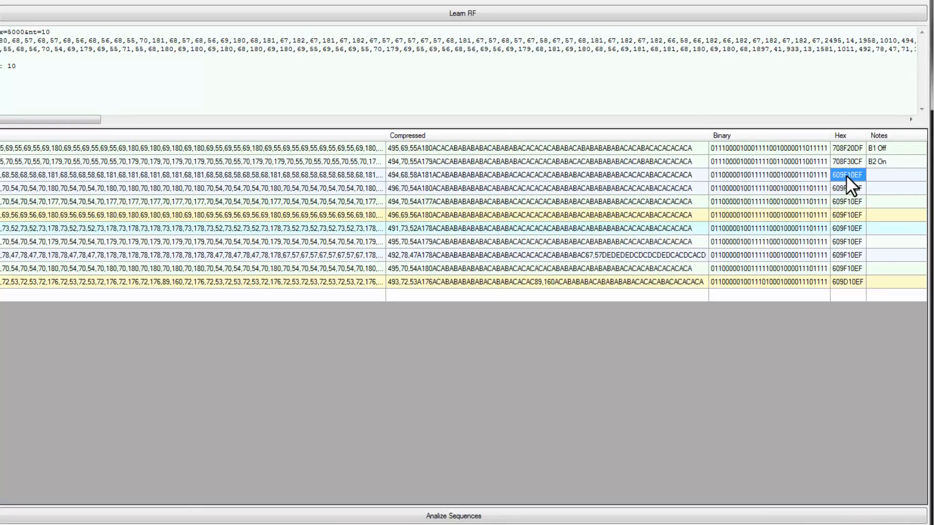
pyautogui.moveTo(845, 175); pyautogui.dragTo(827, 206)
pyautogui.moveTo(865, 176); pyautogui.dragTo(848, 175)
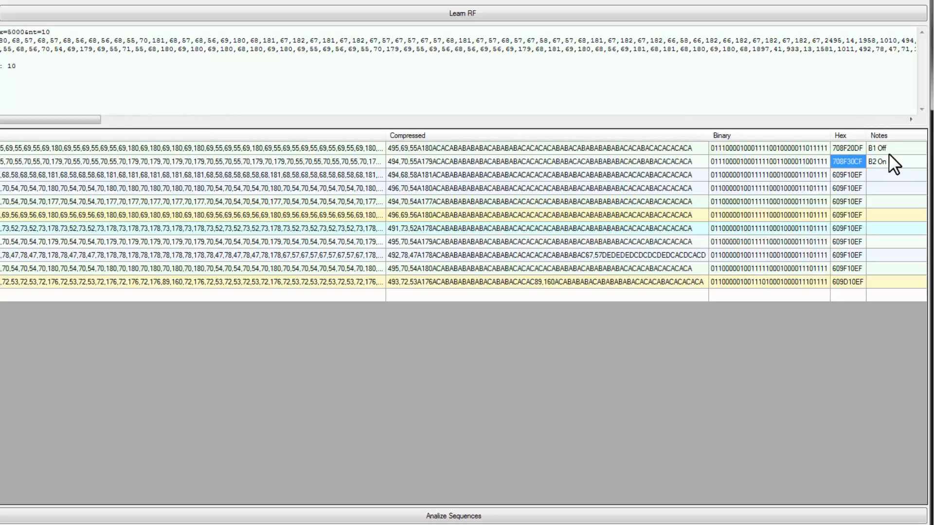
# - Examine the last four digits of the "B1 Off" hex code against the other sequences' hex codes
pyautogui.click(846, 148)
pyautogui.moveTo(846, 147); pyautogui.dragTo(866, 147)
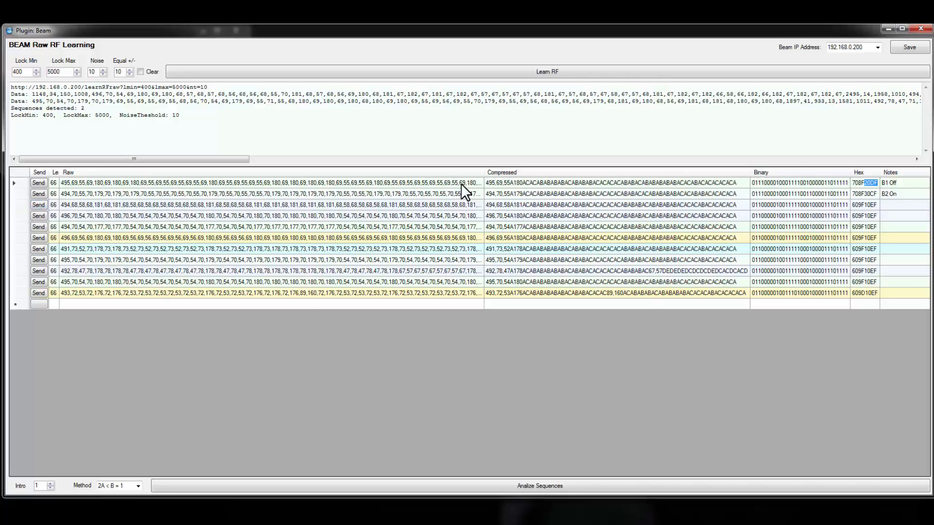
# - Copy the raw through notes cells of all eleven sequences and paste them into a new Excel workbook at cell A1
pyautogui.moveTo(462, 183); pyautogui.dragTo(801, 287)
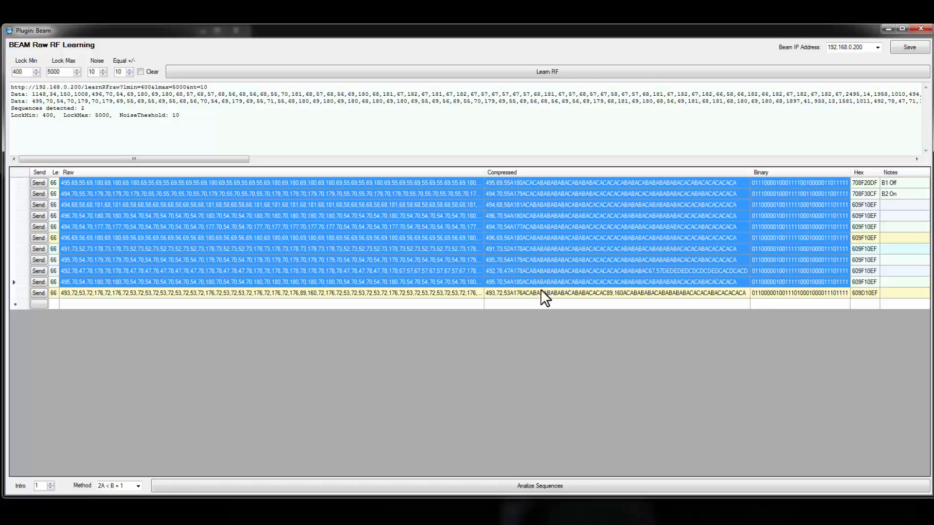
pyautogui.keyDown('shift'); pyautogui.click(898, 291); pyautogui.keyUp('shift')
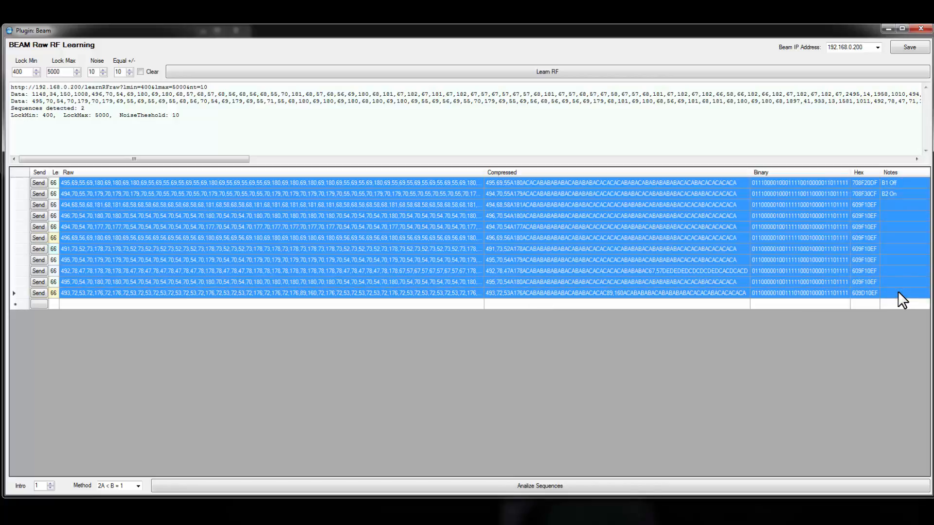
pyautogui.press('super')
pyautogui.write('exce')
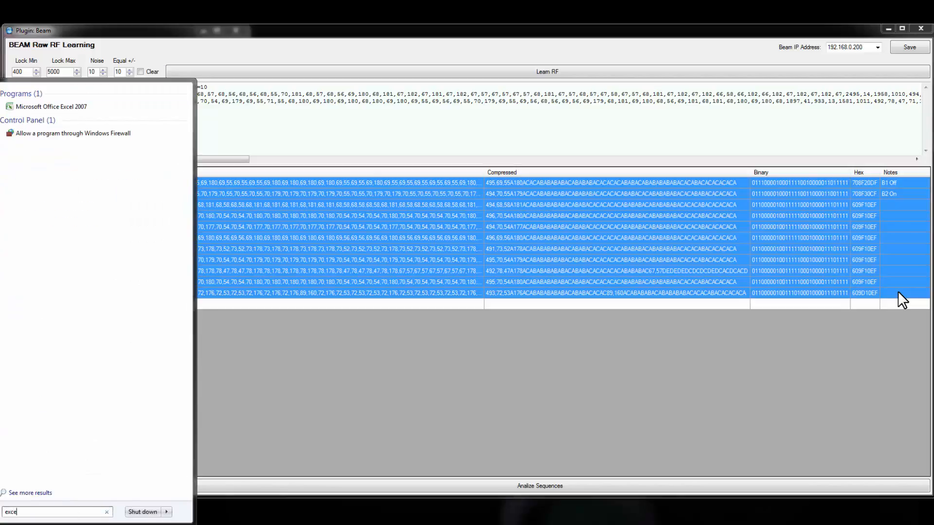
pyautogui.write('l')
pyautogui.press('Return')
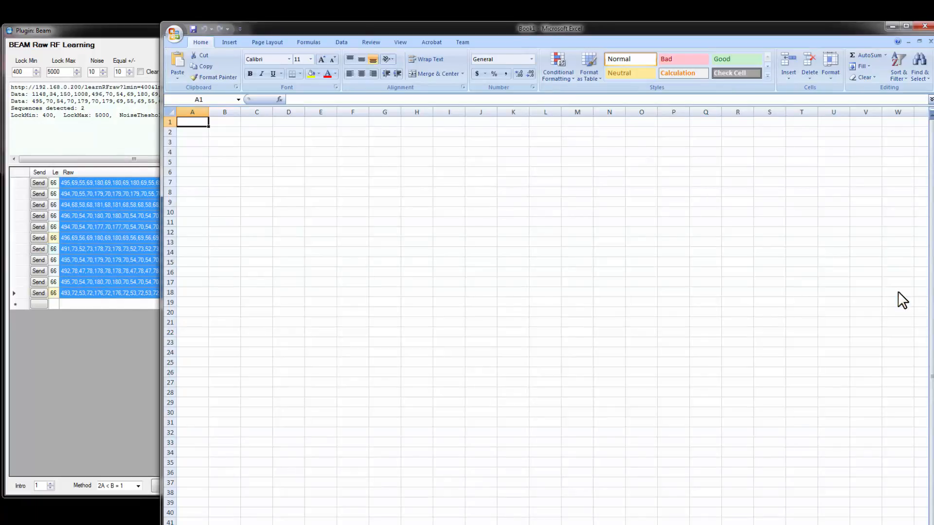
pyautogui.hotkey('ctrl', 'v')
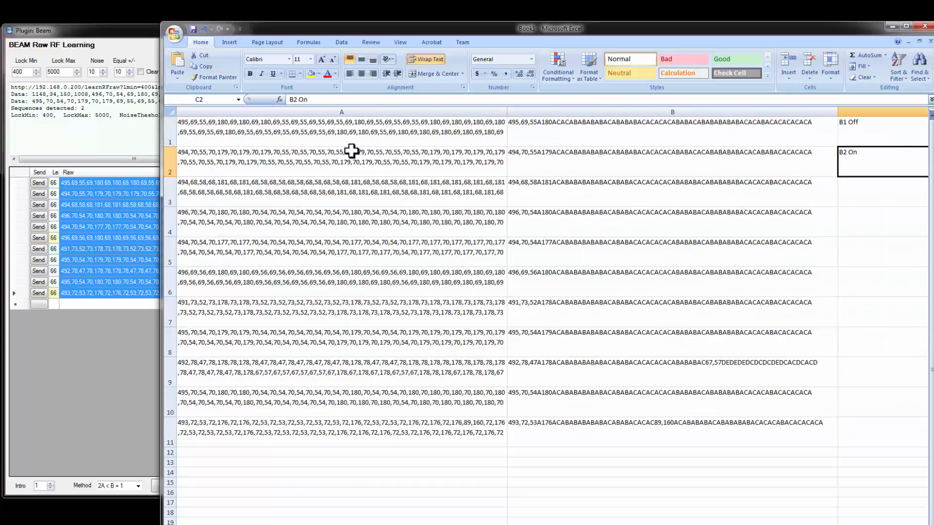
# - Look over the pasted sequences and labels, and close the Excel workbook
pyautogui.moveTo(817, 123); pyautogui.dragTo(851, 218)
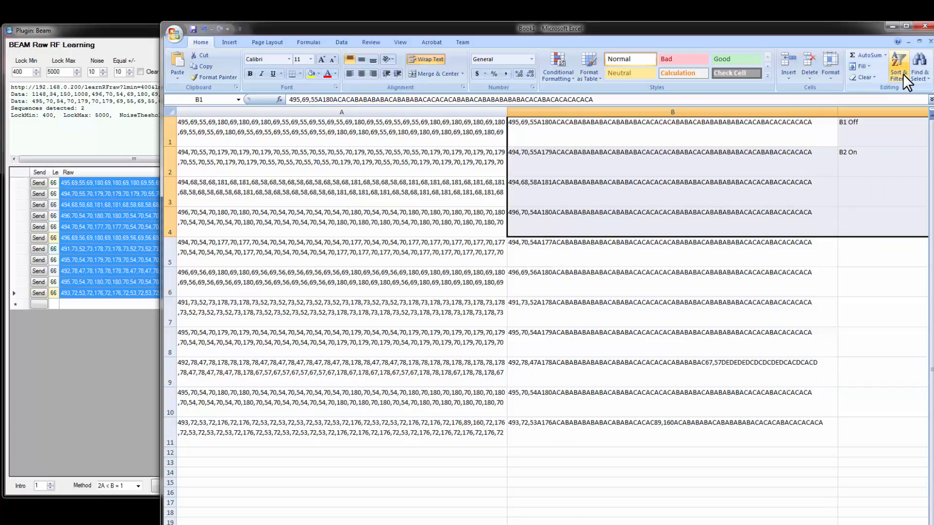
pyautogui.click(924, 25)
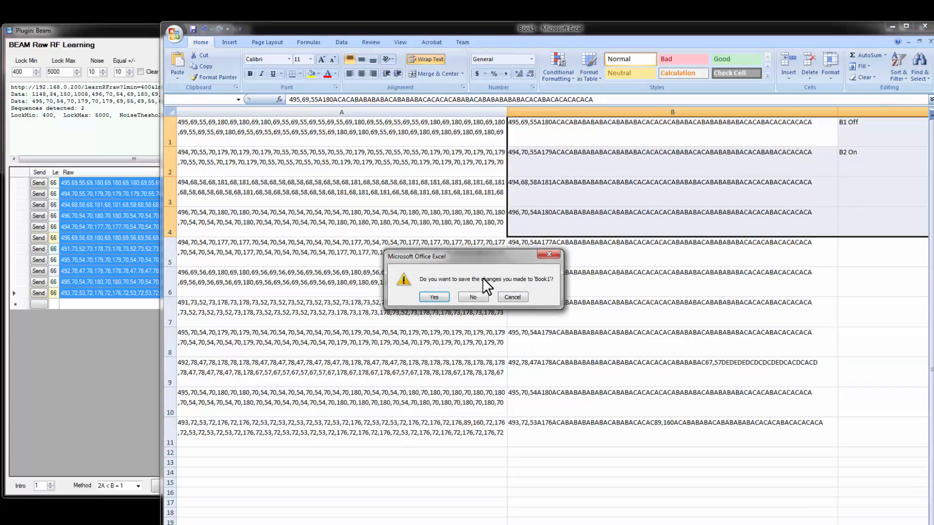
pyautogui.moveTo(466, 255); pyautogui.dragTo(417, 273)
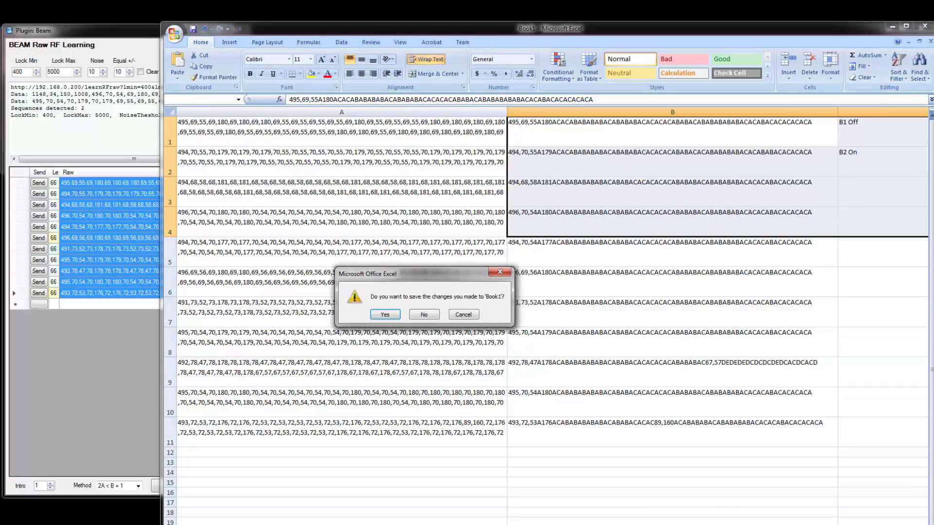